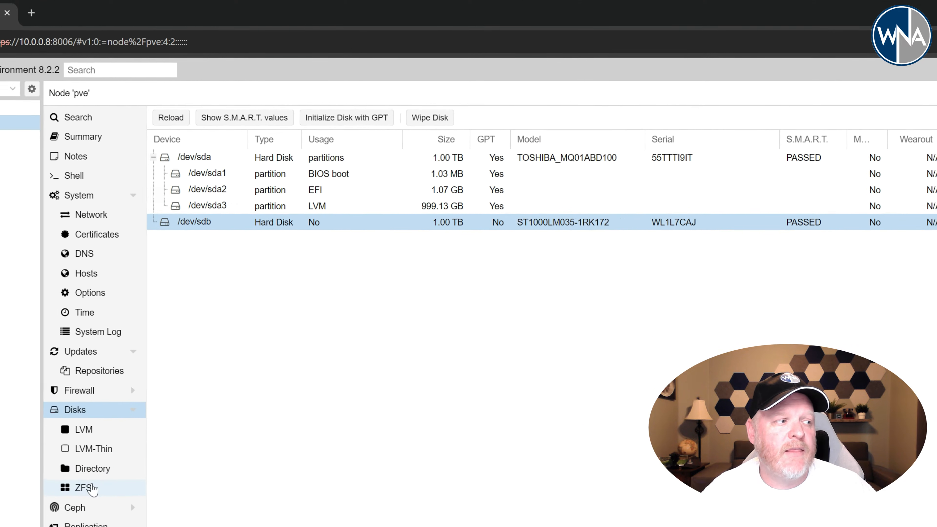
# Step: Create a single-disk ZFS pool named usb on /dev/sdb of node pve
pyautogui.click(92, 489)
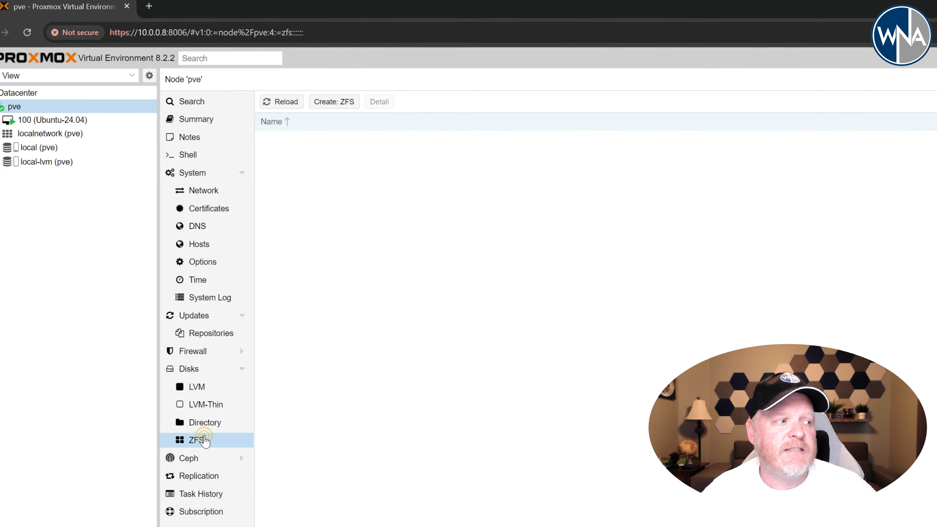
pyautogui.click(361, 107)
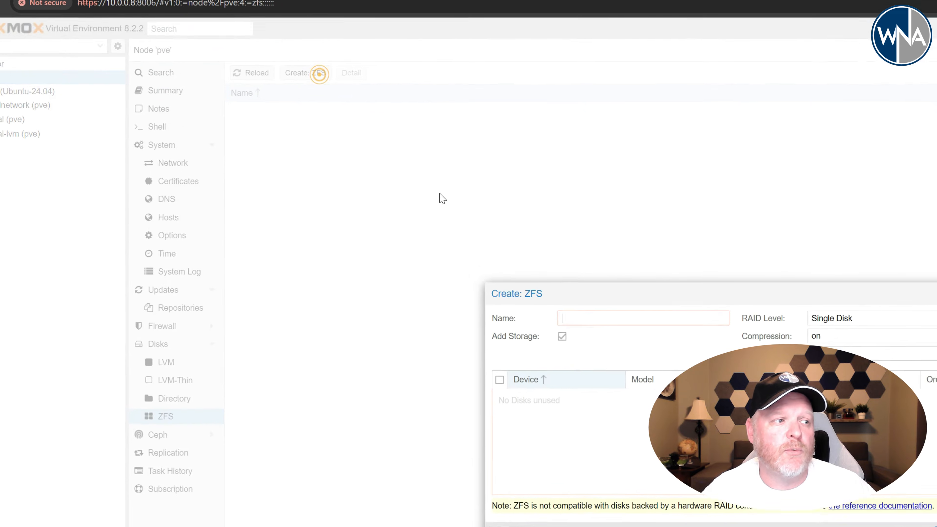
pyautogui.write('usb')
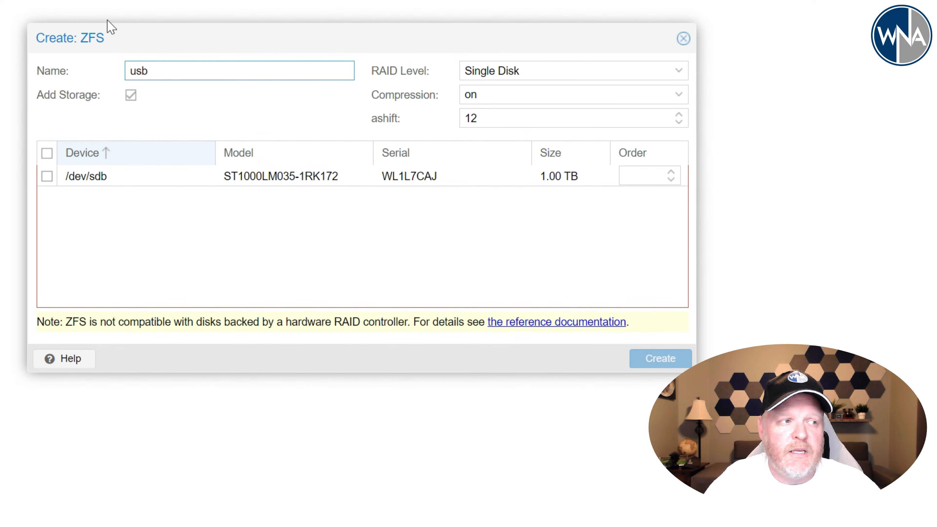
pyautogui.click(47, 154)
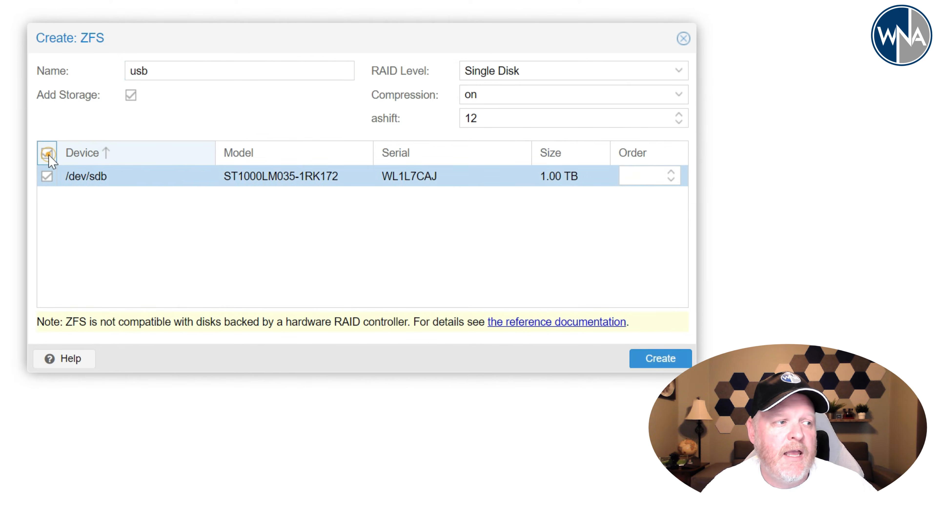
pyautogui.click(527, 71)
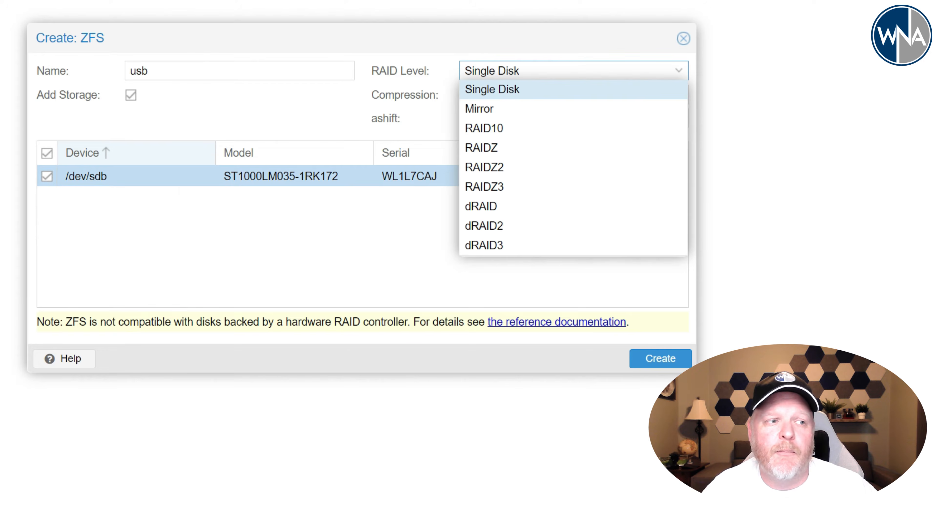
pyautogui.click(522, 49)
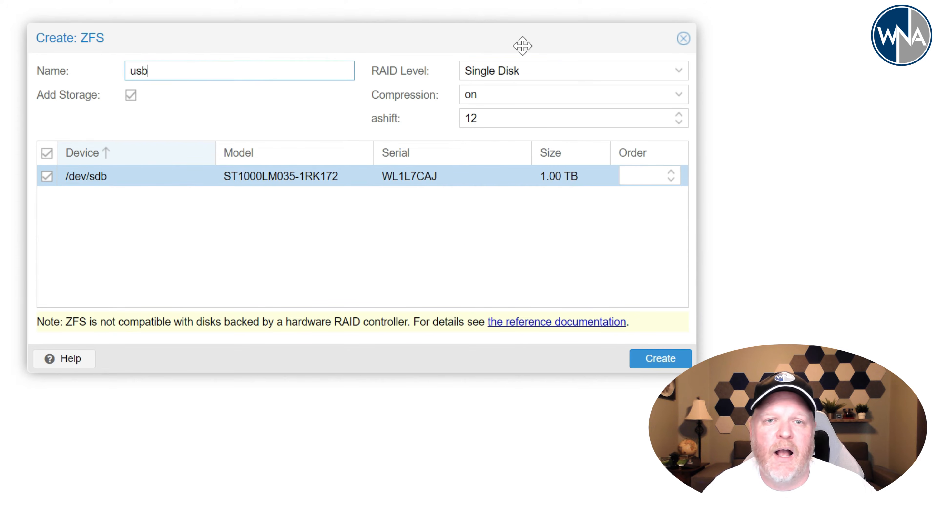
pyautogui.click(657, 360)
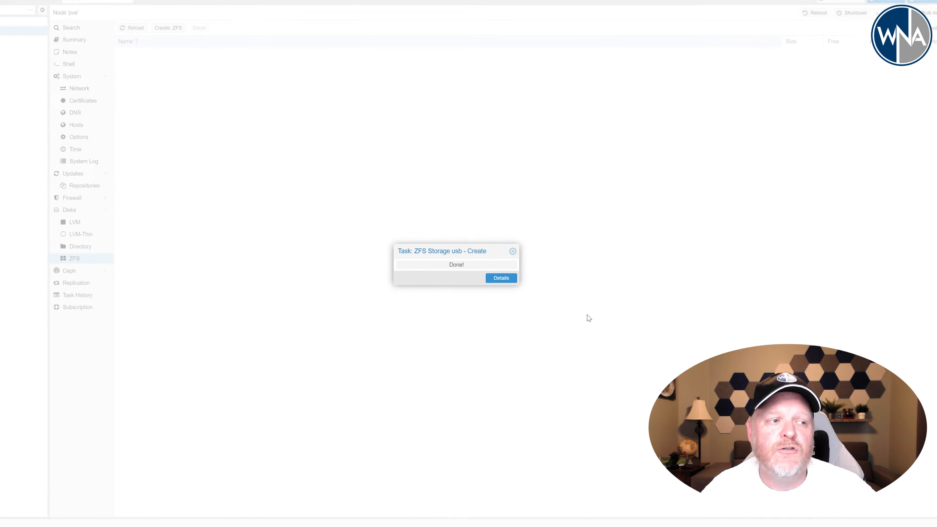
pyautogui.click(512, 251)
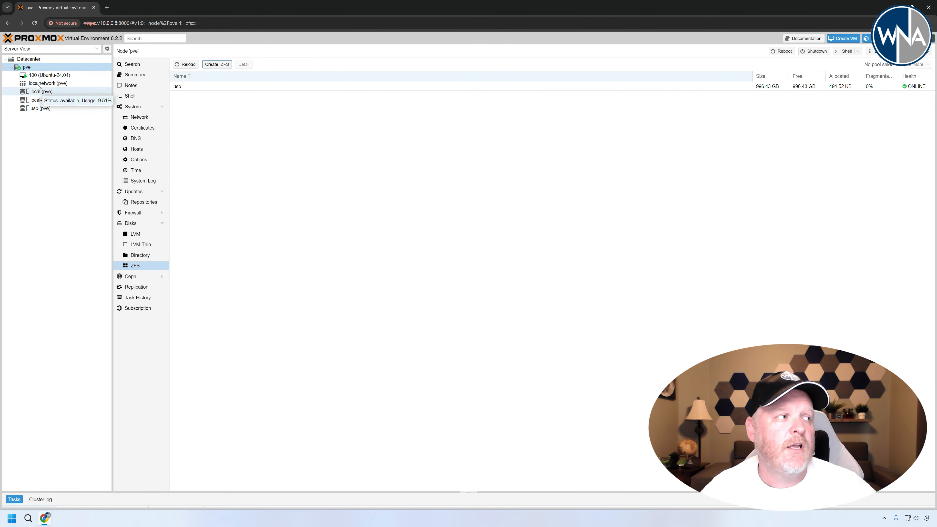
# Step: Start adding a SCSI hard disk to virtual machine 100 (Ubuntu-24.04), using usb as its storage
pyautogui.click(40, 76)
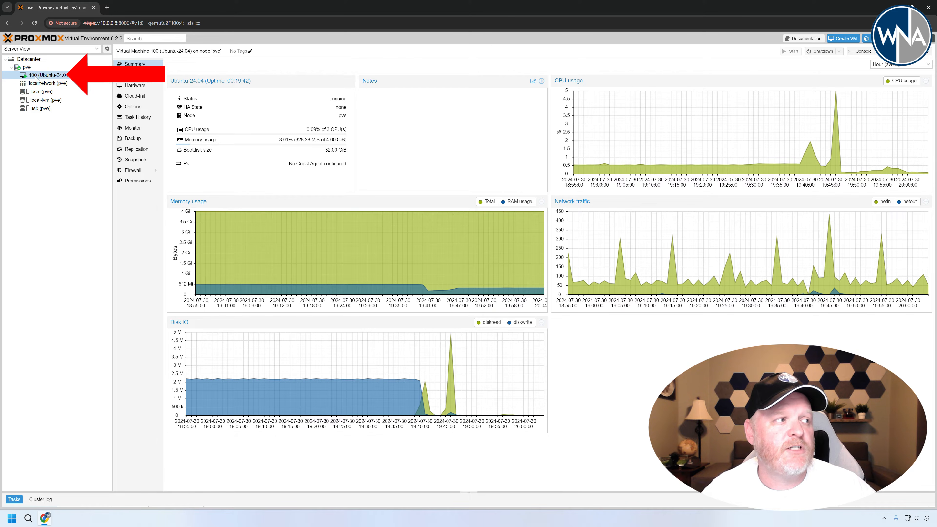
pyautogui.click(131, 86)
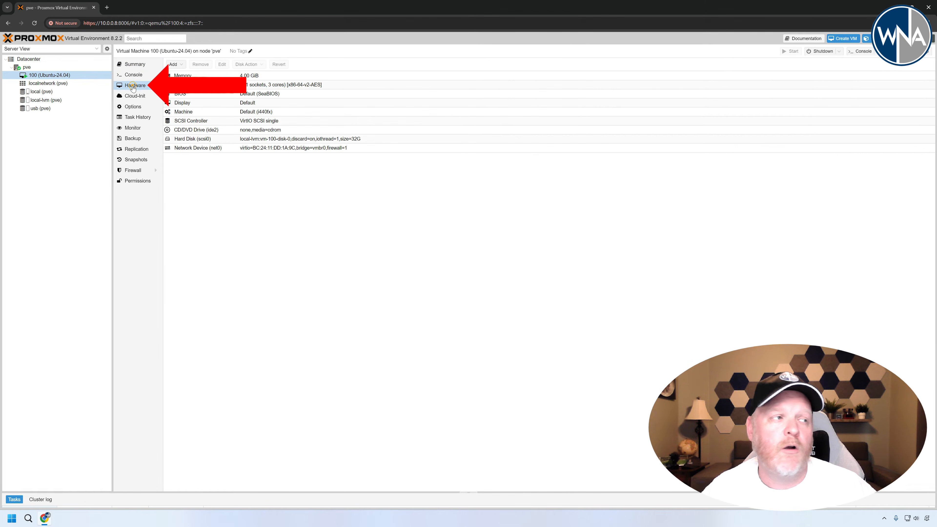
pyautogui.click(175, 65)
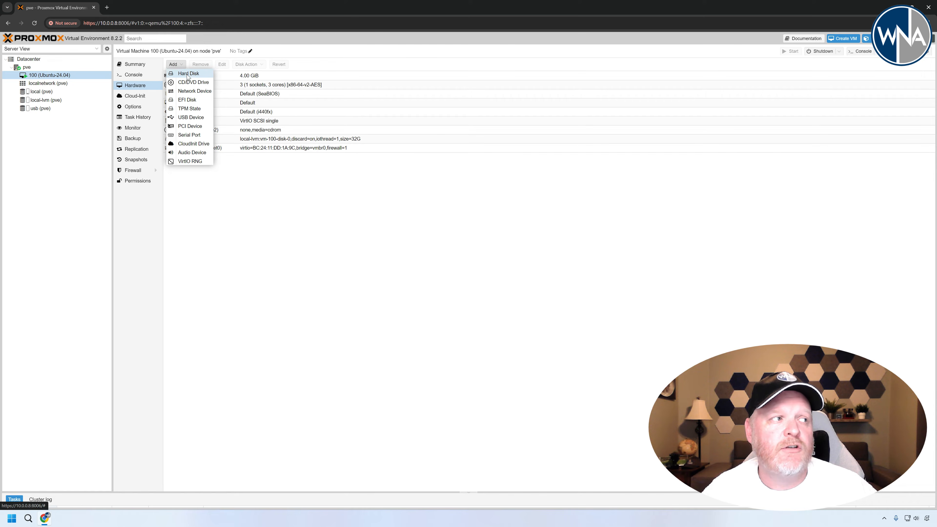
pyautogui.click(188, 74)
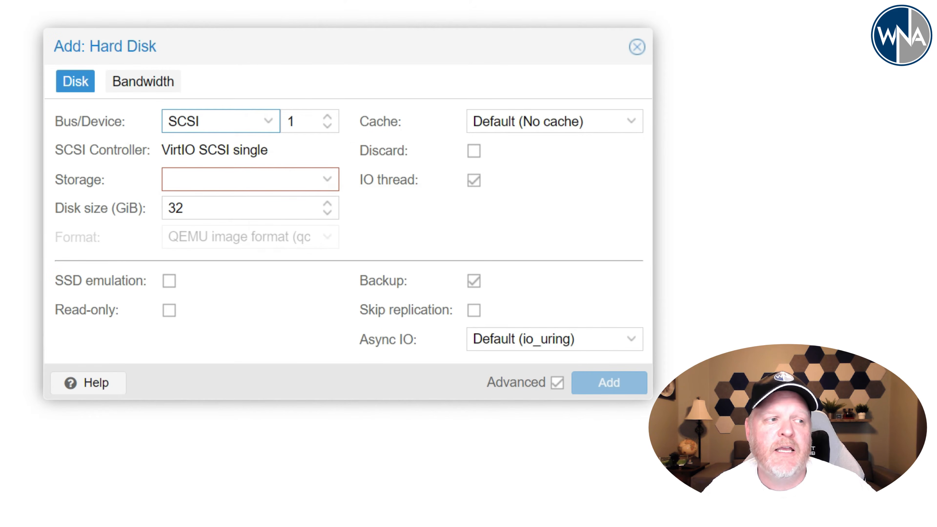
pyautogui.click(261, 123)
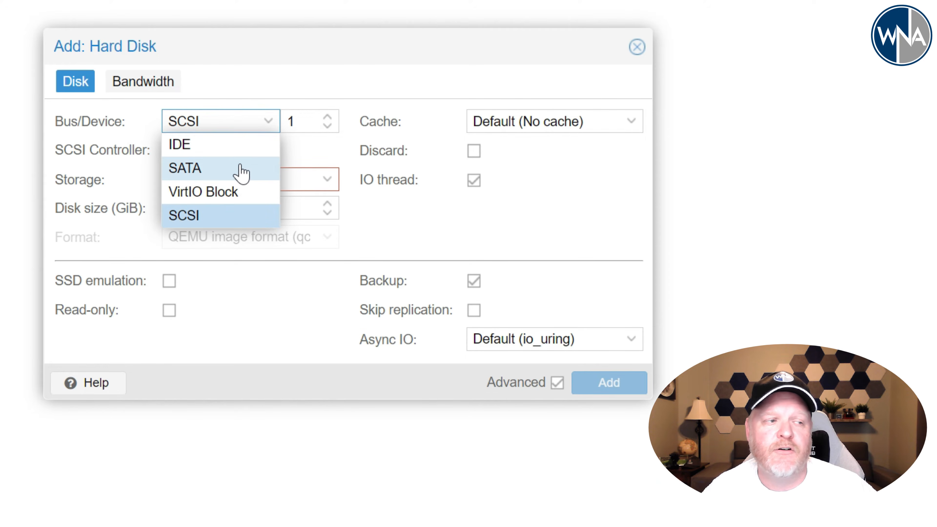
pyautogui.click(310, 159)
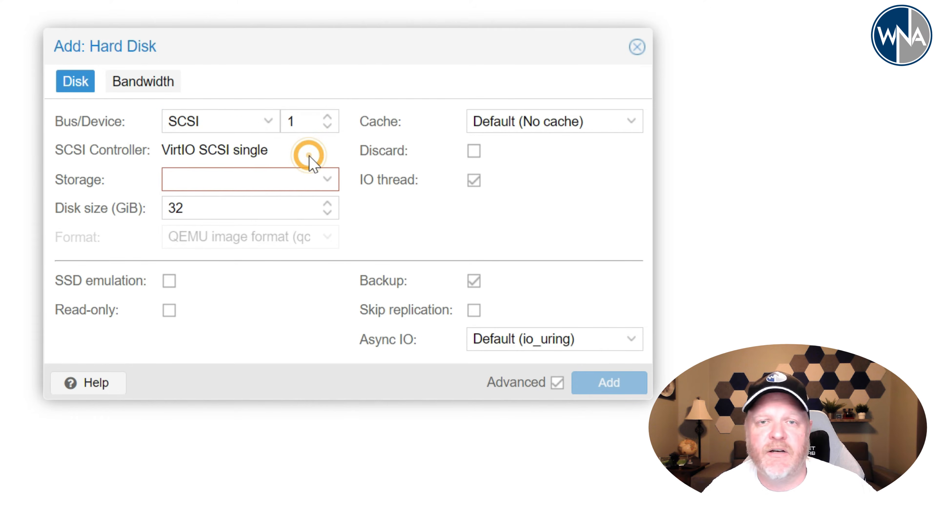
pyautogui.click(319, 178)
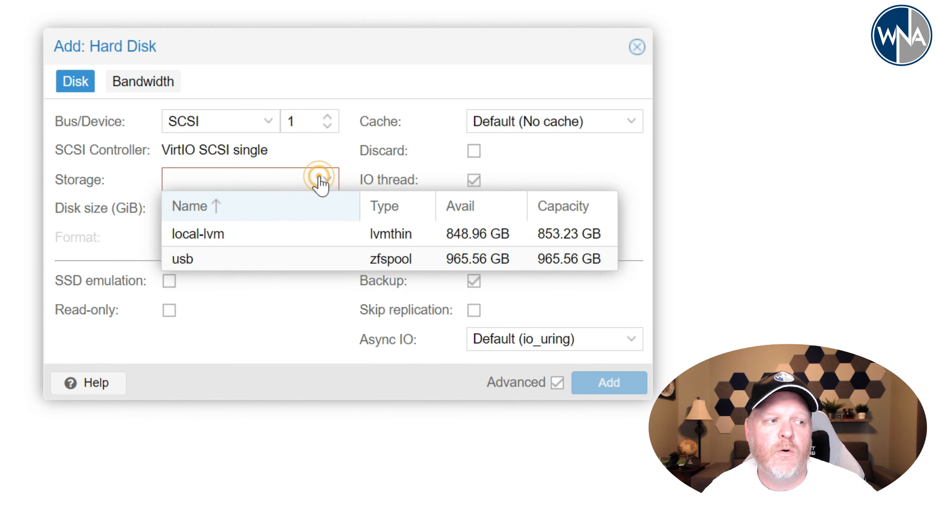
pyautogui.click(224, 259)
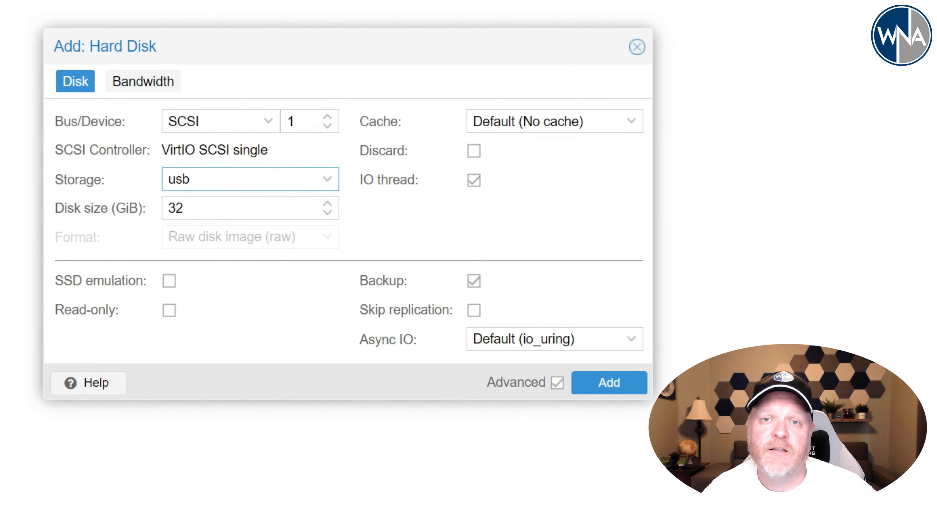
# Step: Set the new hard disk's size to 100 GiB, exclude it from backup and add it to the virtual machine
pyautogui.press('Tab')
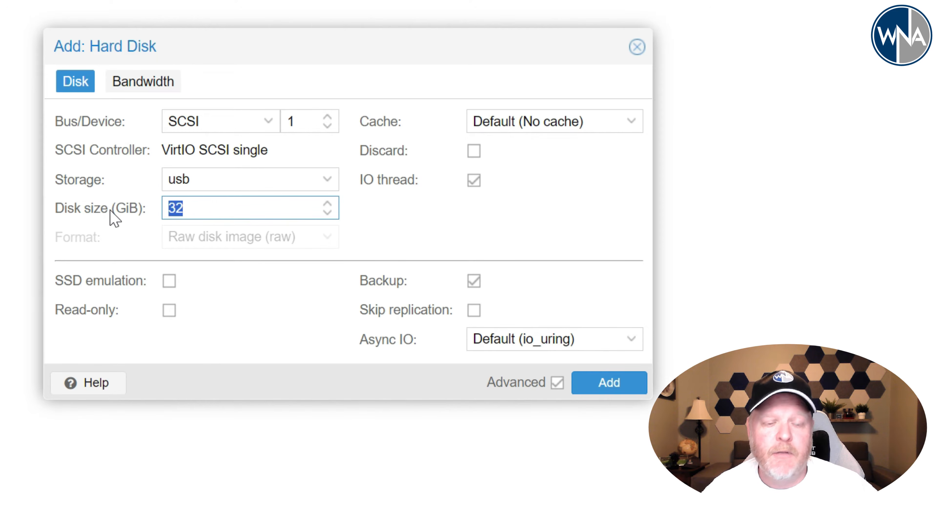
pyautogui.write('100')
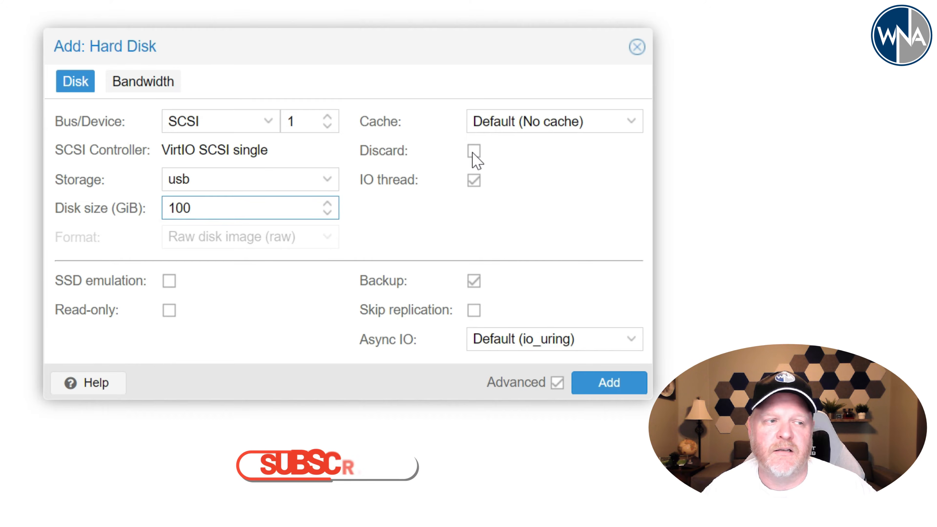
pyautogui.click(475, 282)
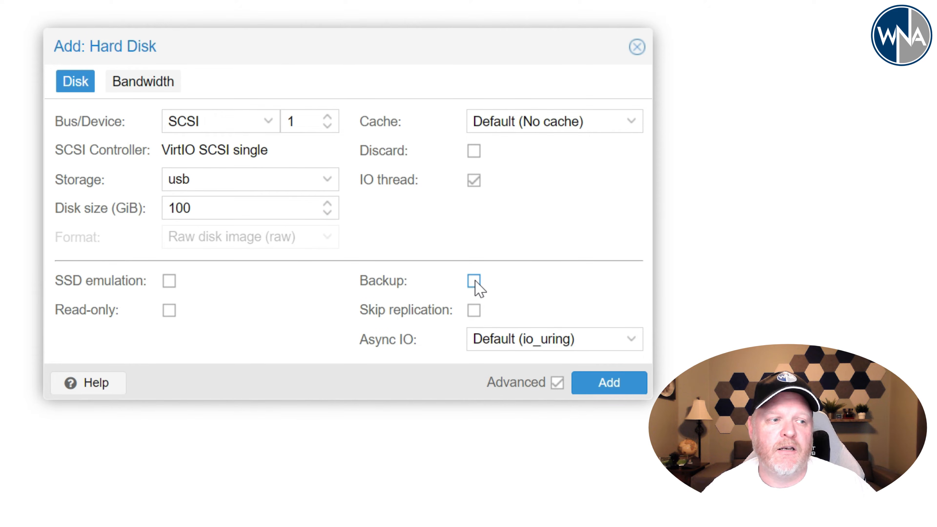
pyautogui.click(610, 385)
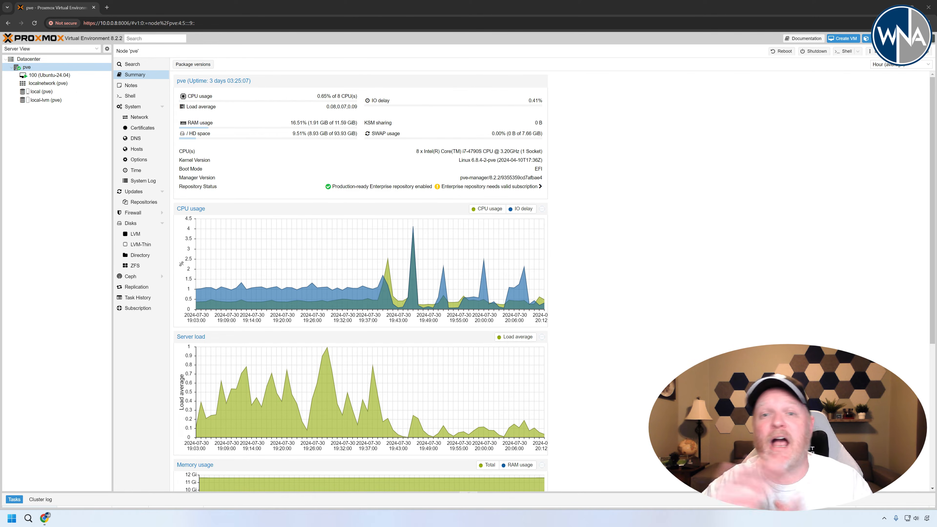
# Step: Check /dev/sdb among node pve's disks and list the block devices with lsblk in the node's shell
pyautogui.click(128, 224)
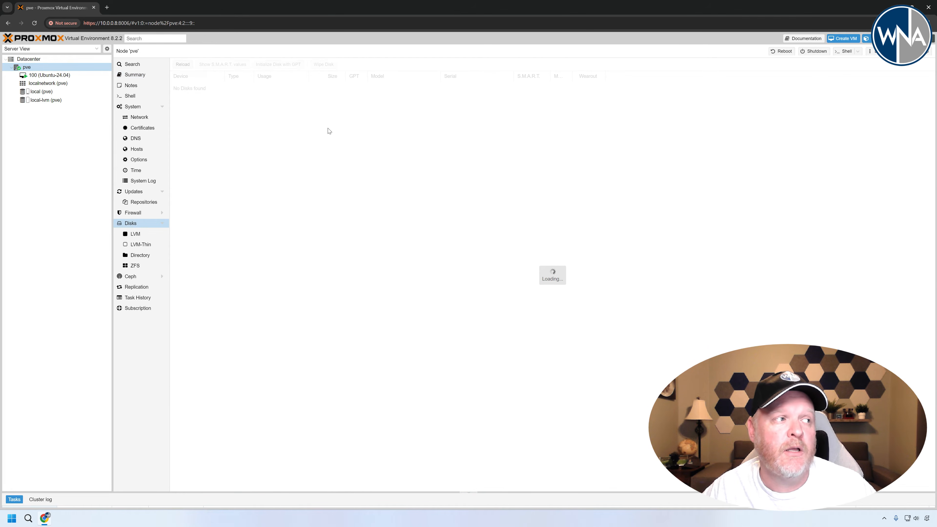
pyautogui.click(291, 123)
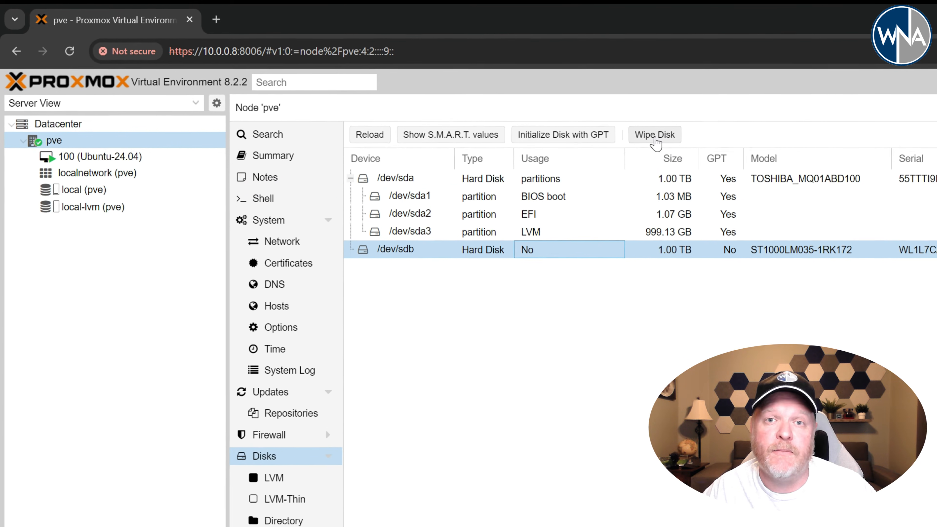
pyautogui.click(268, 203)
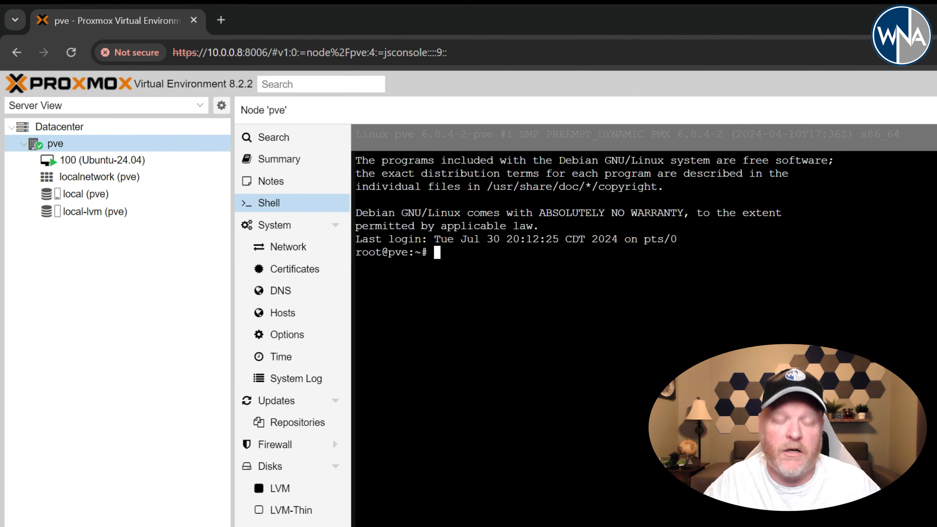
pyautogui.write('lsblk')
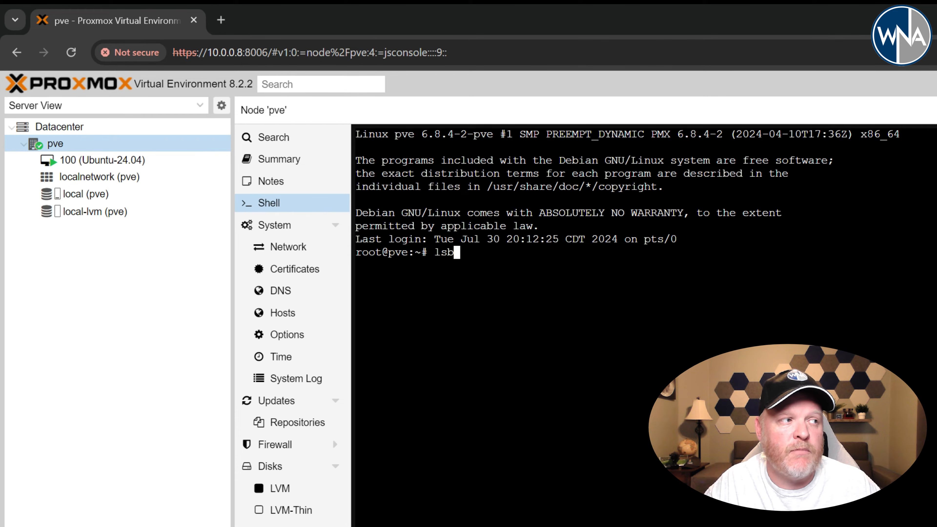
pyautogui.press('Return')
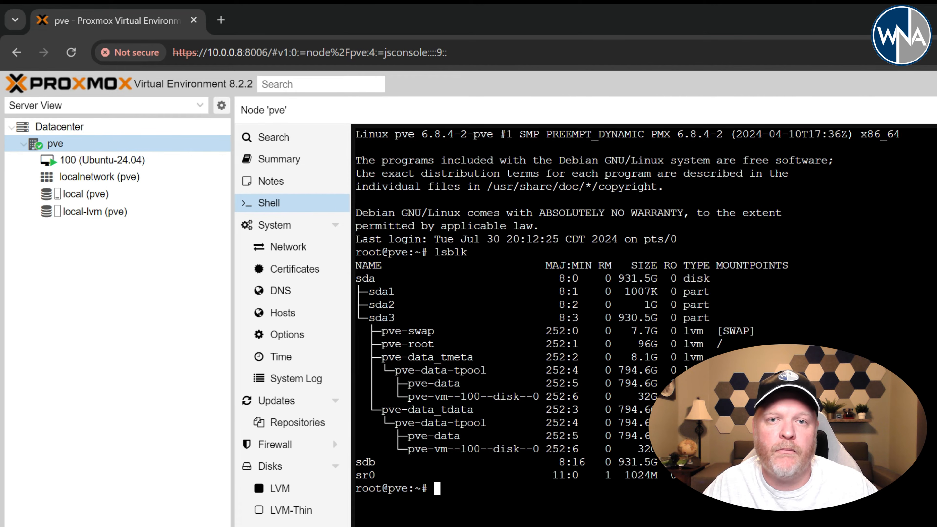
# Step: Run cfdisk on /dev/sdb and choose the gpt label type
pyautogui.write('c')
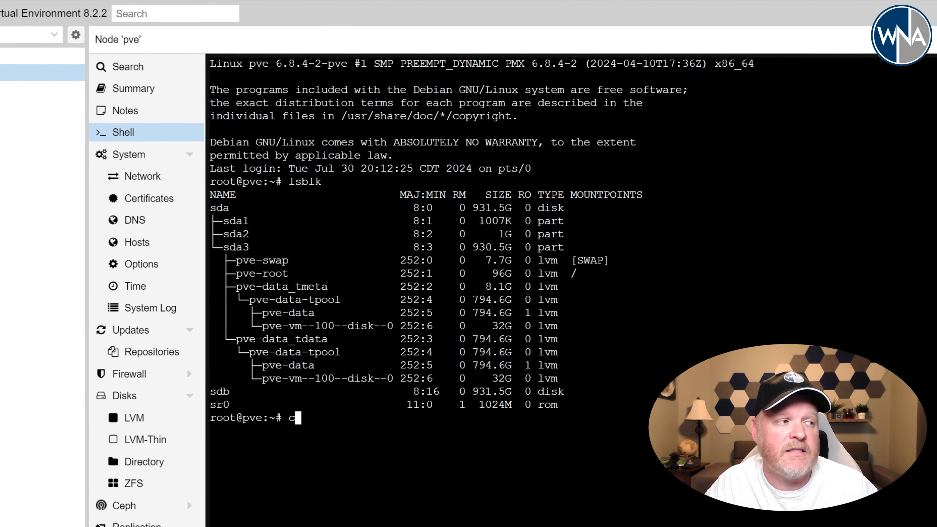
pyautogui.write('fdisk /')
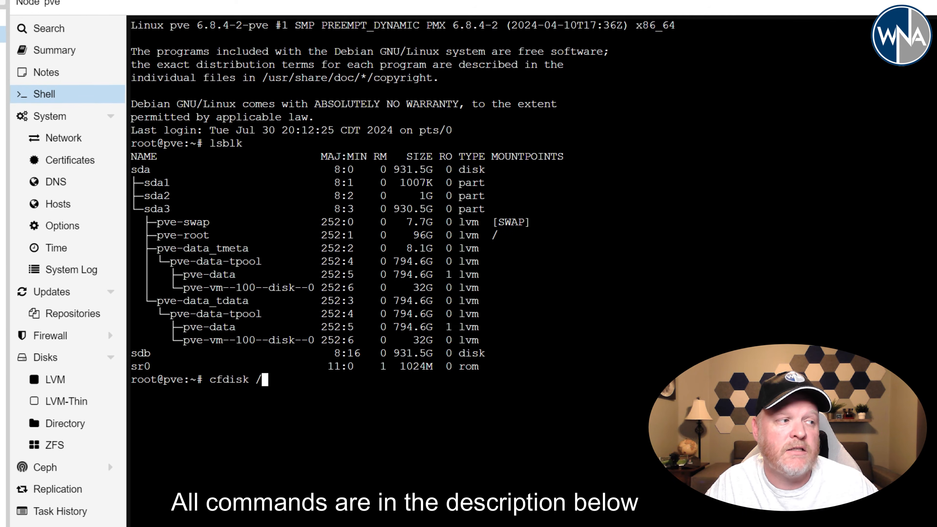
pyautogui.write('dev/s')
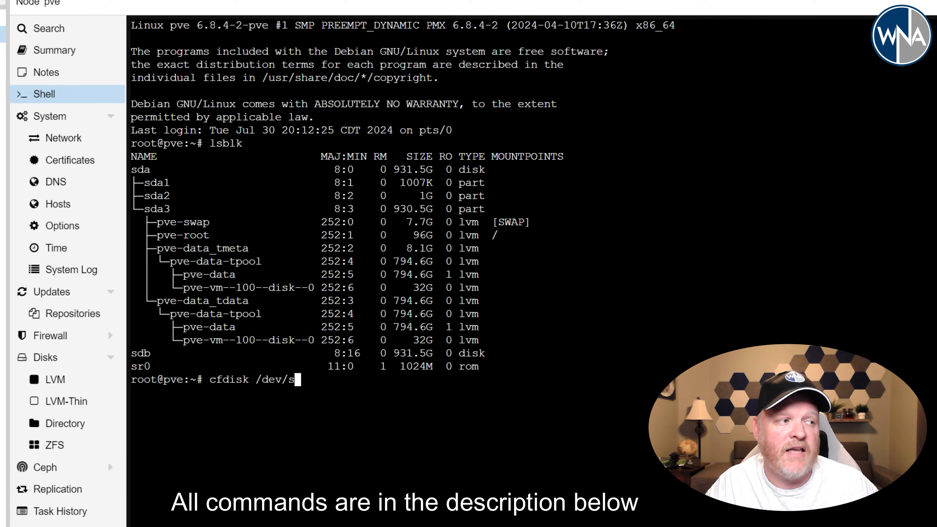
pyautogui.write('db')
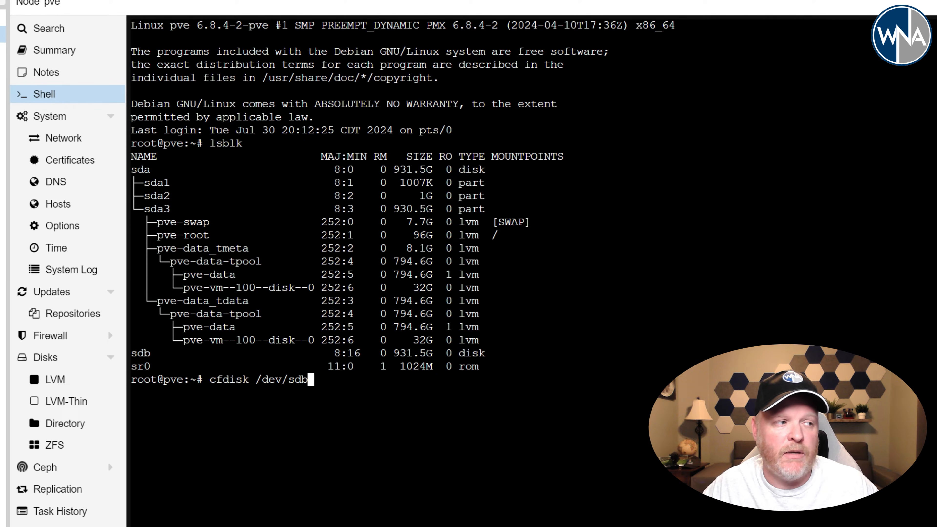
pyautogui.press('Return')
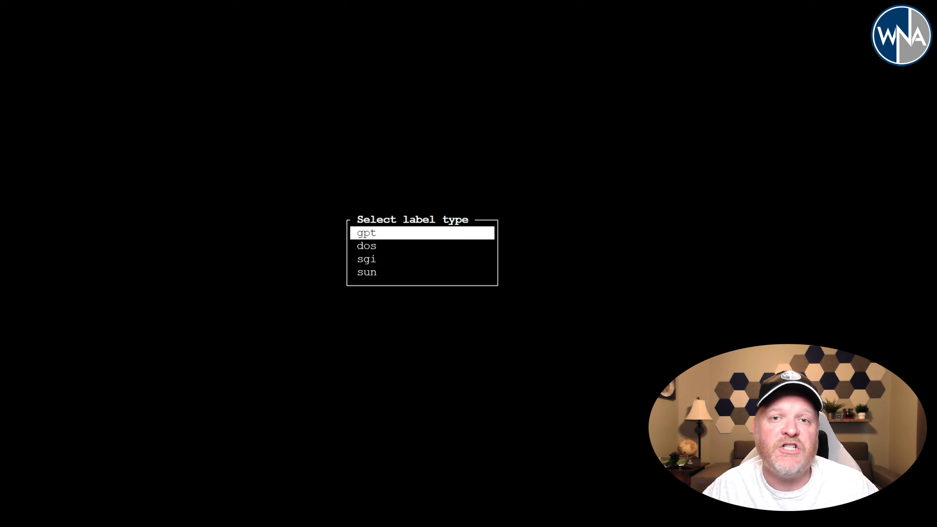
pyautogui.press('Return')
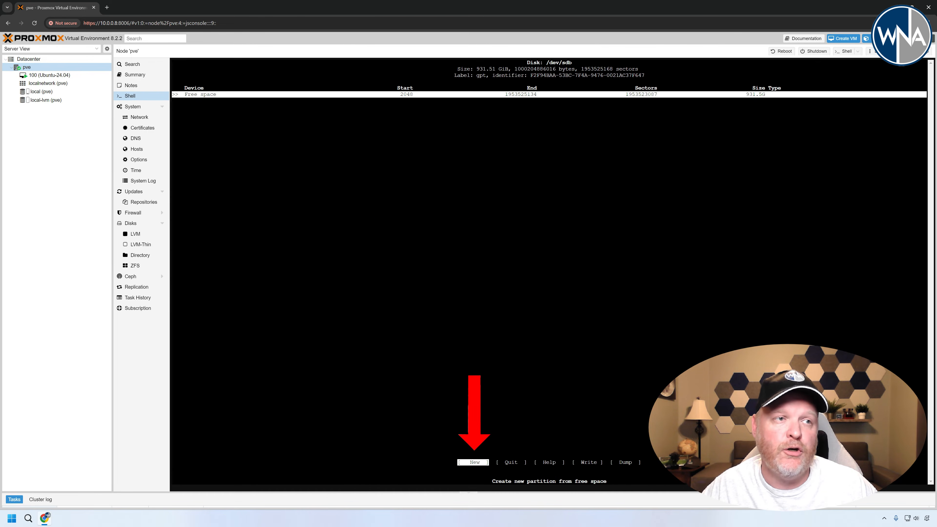
# Step: Create a 931.5G partition from the free space on /dev/sdb, write the partition table to disk and quit cfdisk
pyautogui.press('Return')
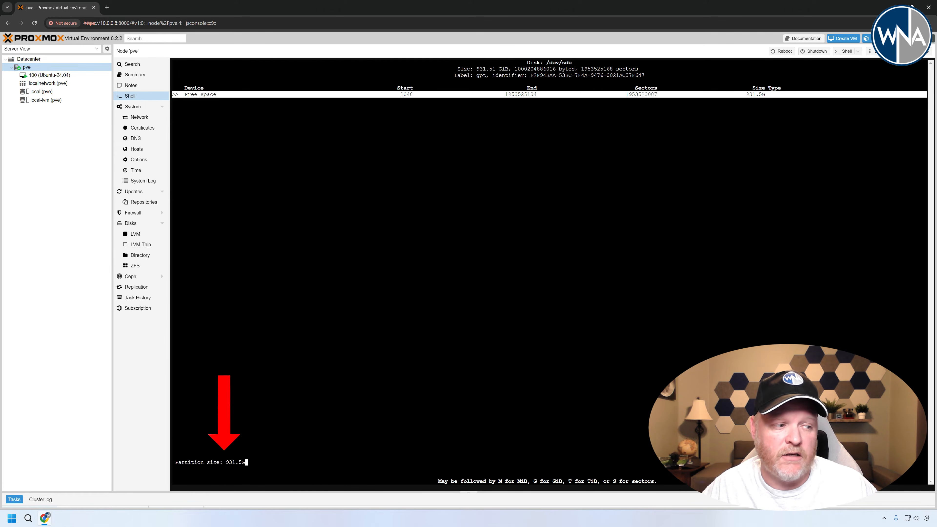
pyautogui.press('Return')
pyautogui.press('Right')
pyautogui.press('Right')
pyautogui.press('Right')
pyautogui.press('Right')
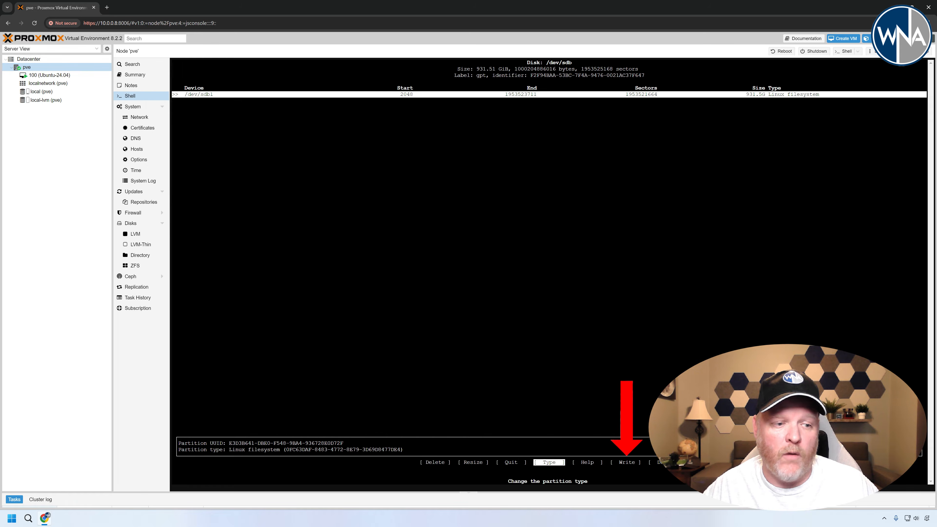
pyautogui.press('Left')
pyautogui.press('Return')
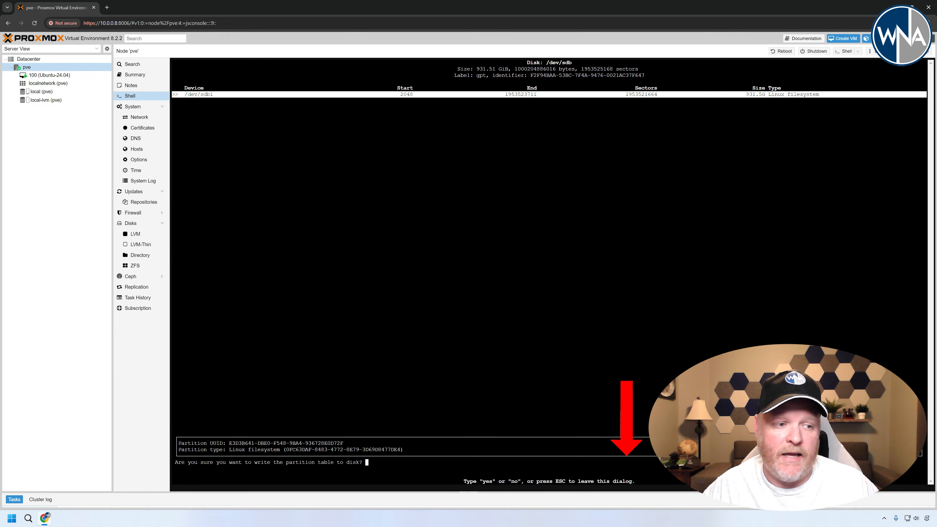
pyautogui.write('yes')
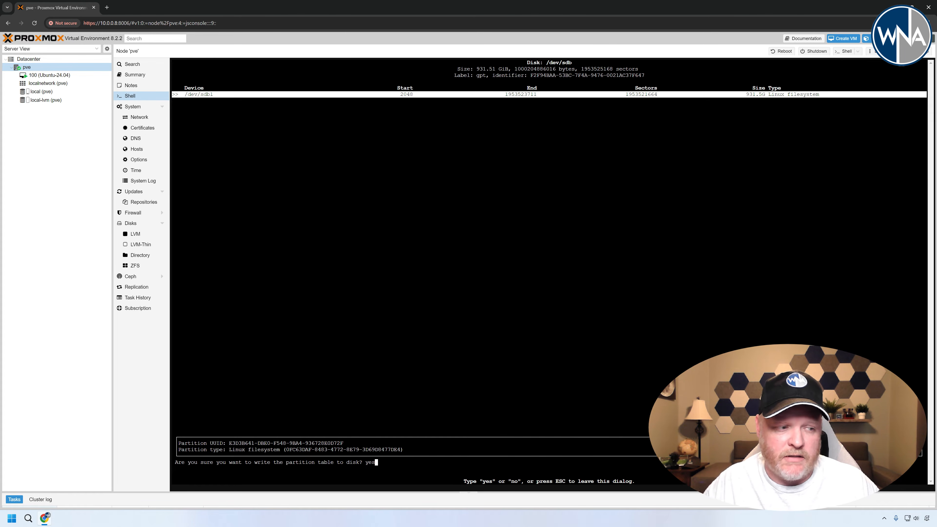
pyautogui.press('Return')
pyautogui.press('Left')
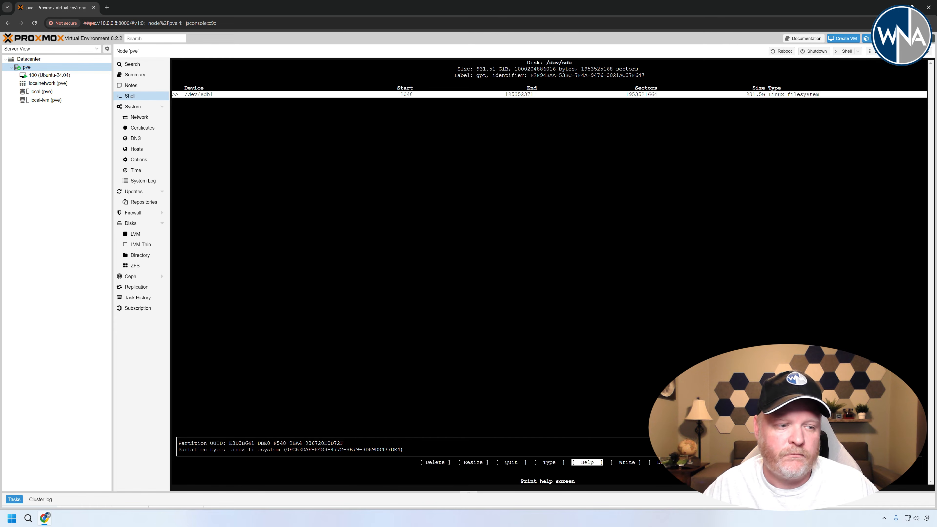
pyautogui.press('Left')
pyautogui.press('Left')
pyautogui.press('Return')
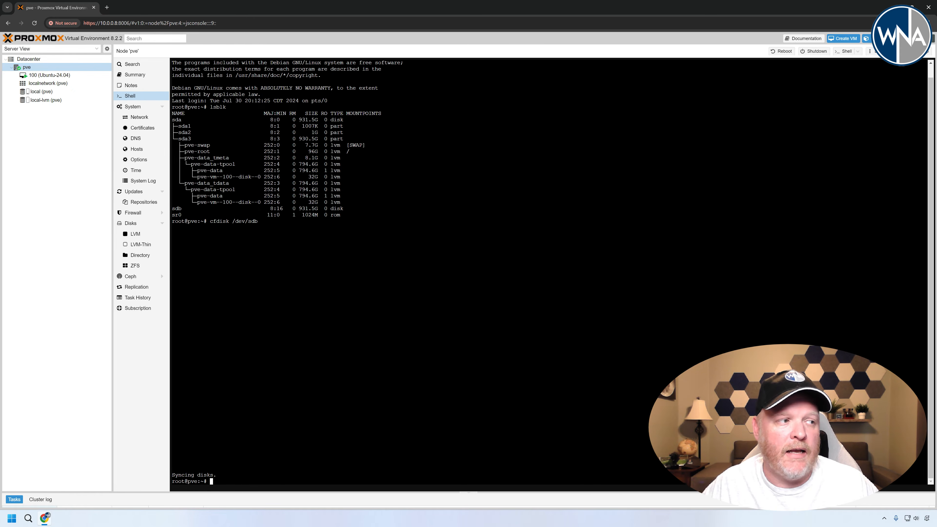
# Step: Clear the node's shell and list the block devices with lsblk and their identifiers with blkid
pyautogui.write('clear')
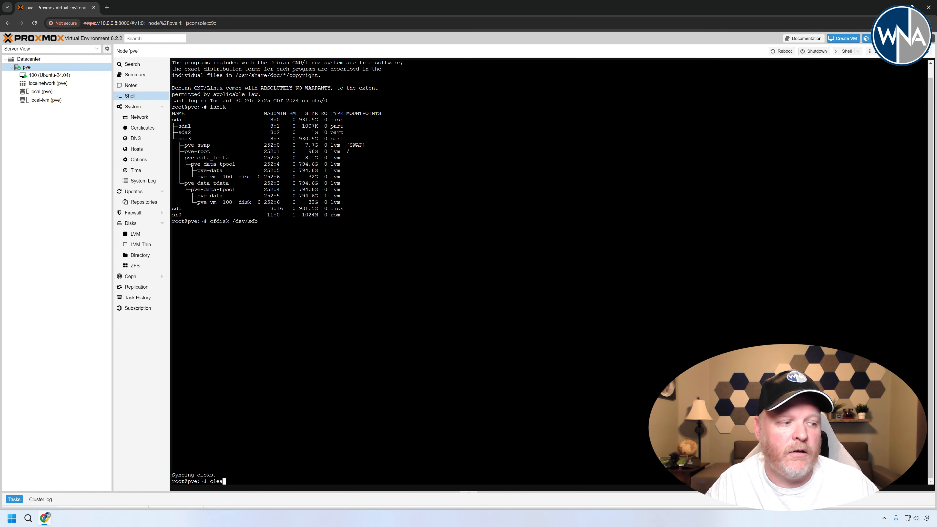
pyautogui.press('Return')
pyautogui.write('lsblk')
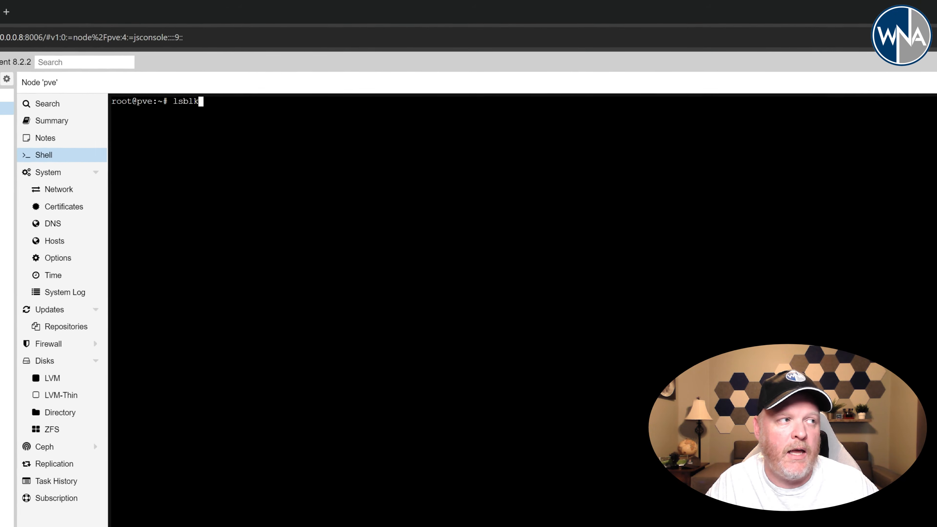
pyautogui.press('Return')
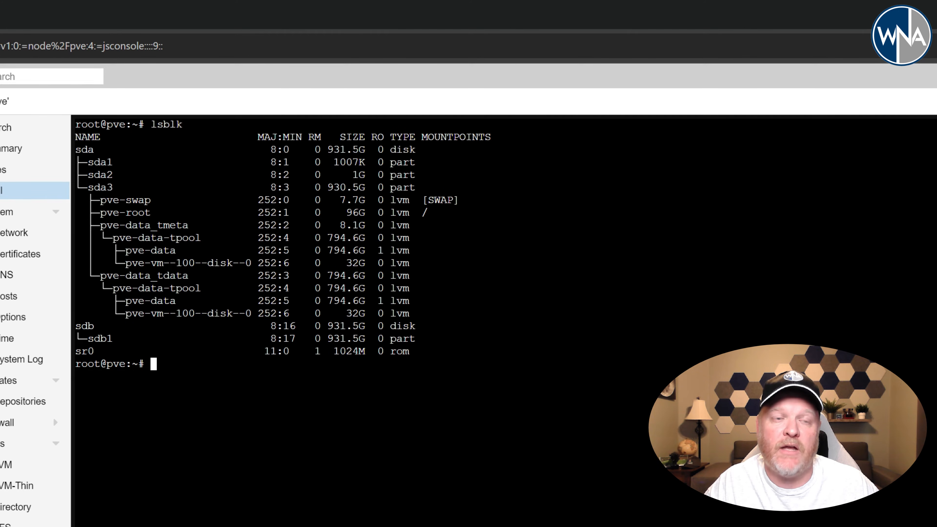
pyautogui.write('blkid')
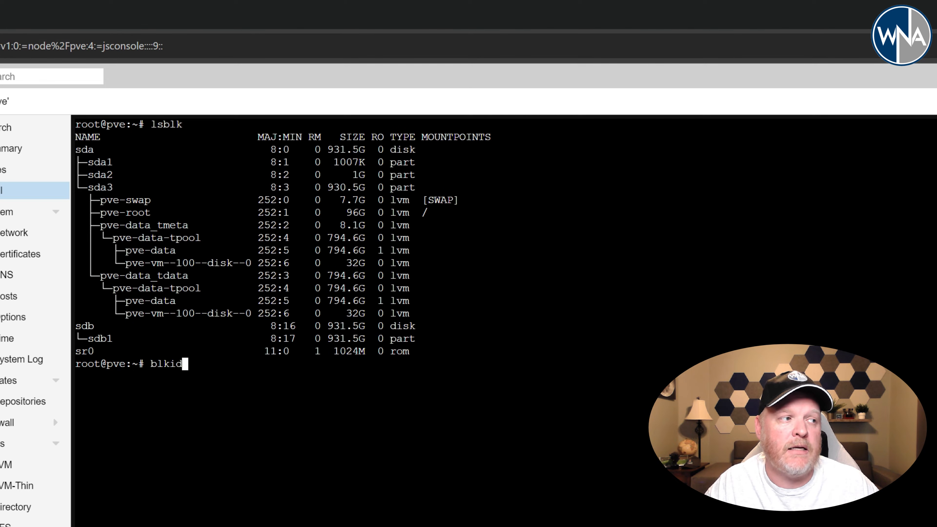
pyautogui.press('Return')
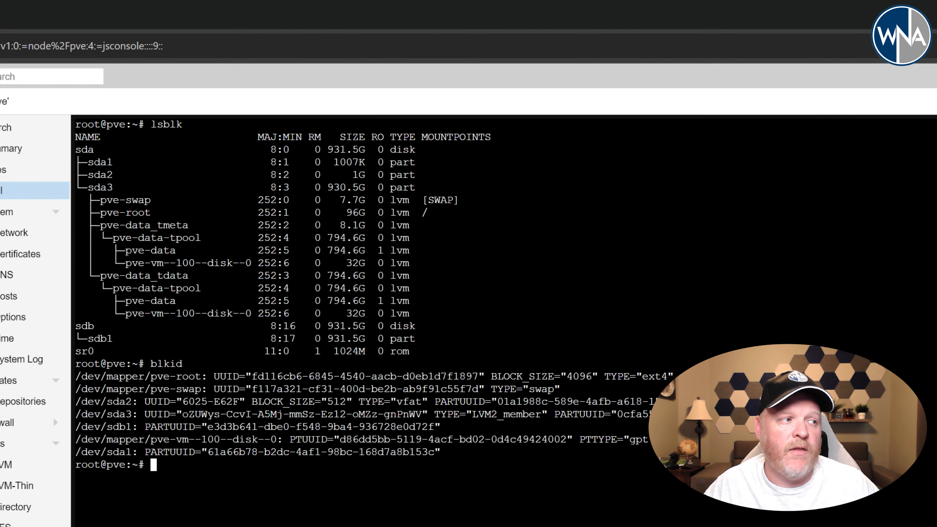
# Step: Attach the sdb1 partition to virtual machine 100 by running qm set 100 -sata0 /dev/disk/by-partuuid/e3d3b641-dbe0-f548-9ba4-936728e0d72f
pyautogui.moveTo(207, 427); pyautogui.dragTo(434, 427)
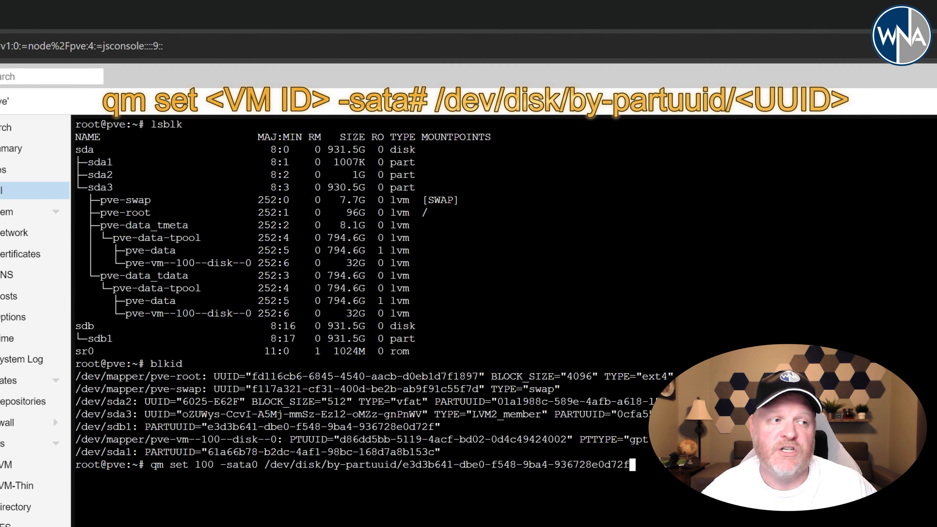
pyautogui.press('Return')
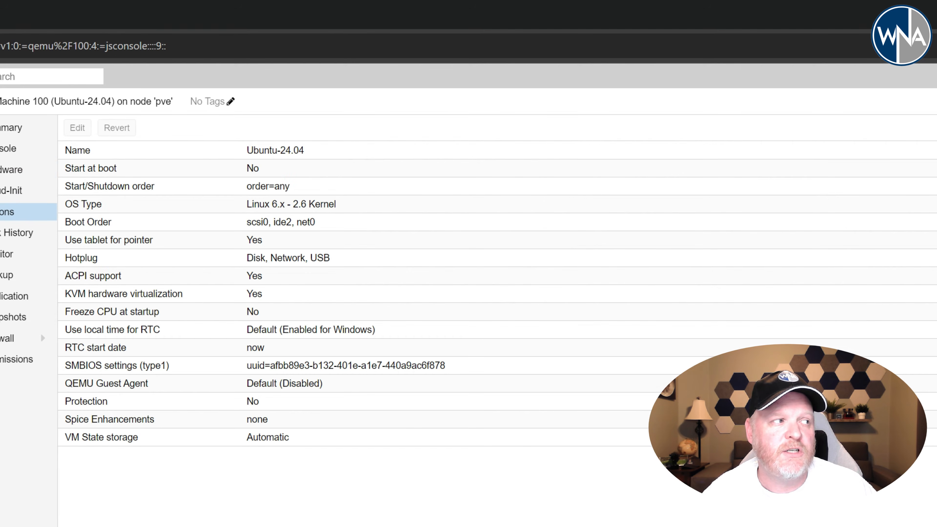
# Step: Check the hardware of virtual machine 100 and list the block devices with lsblk in its console
pyautogui.click(2, 173)
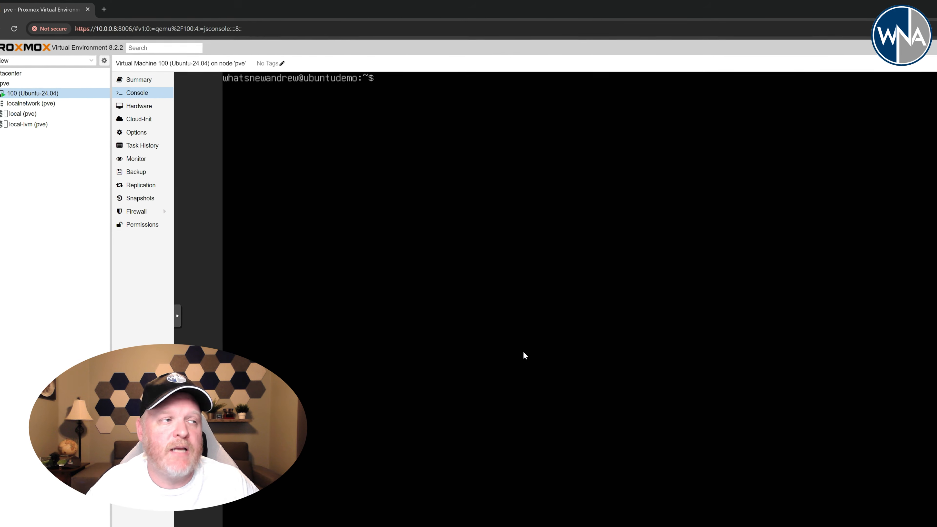
pyautogui.write('lsblk')
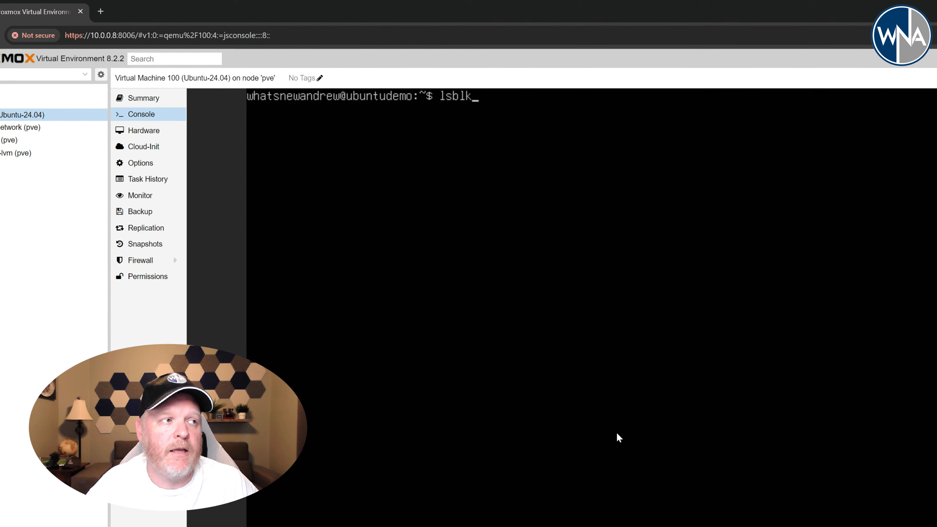
pyautogui.press('Return')
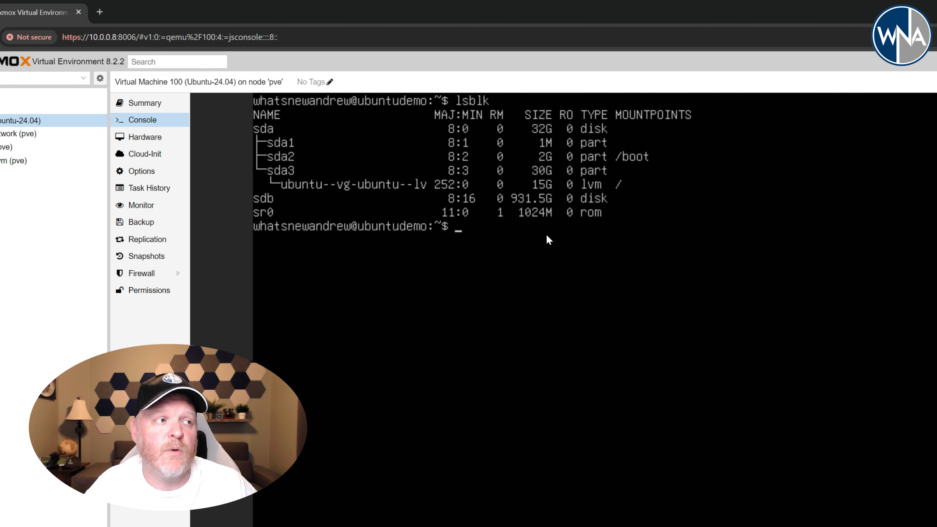
# Step: Run sudo fdisk /dev/sdb in the virtual machine's console and print fdisk's command menu
pyautogui.write('f')
pyautogui.press('BackSpace')
pyautogui.write('sud')
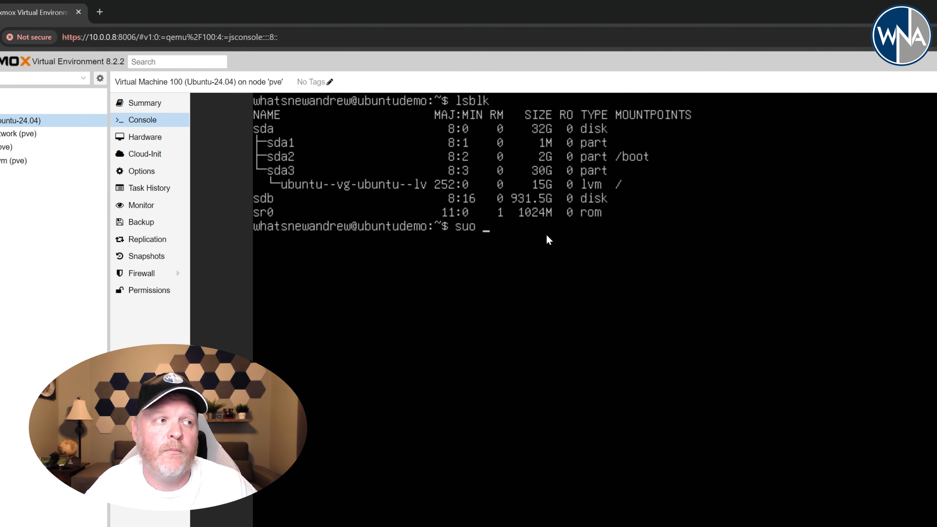
pyautogui.press('BackSpace')
pyautogui.write('do fdisk')
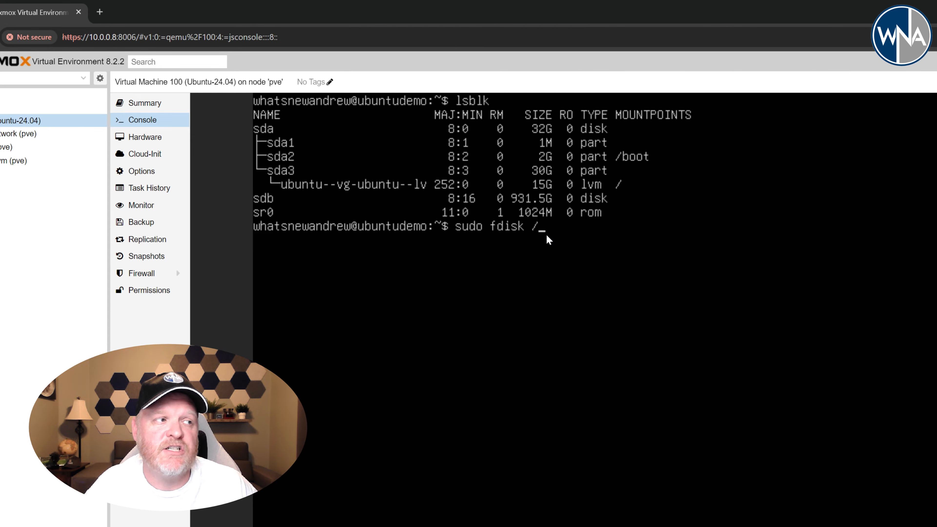
pyautogui.write(' /dev/')
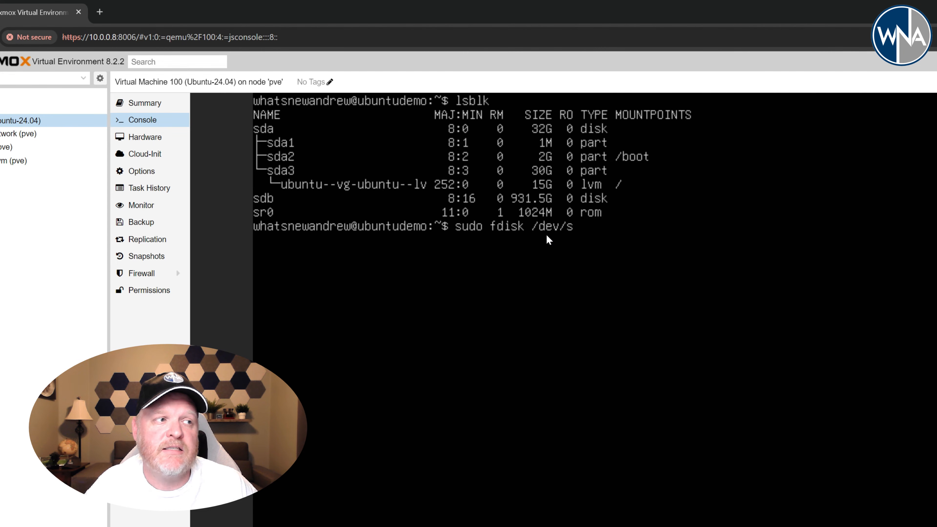
pyautogui.write('sdb')
pyautogui.press('Return')
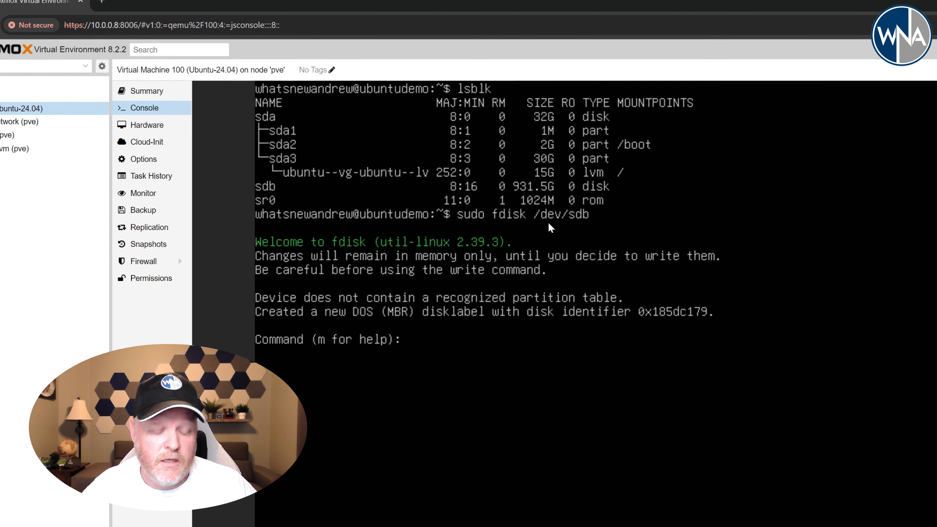
pyautogui.write('m')
pyautogui.press('Return')
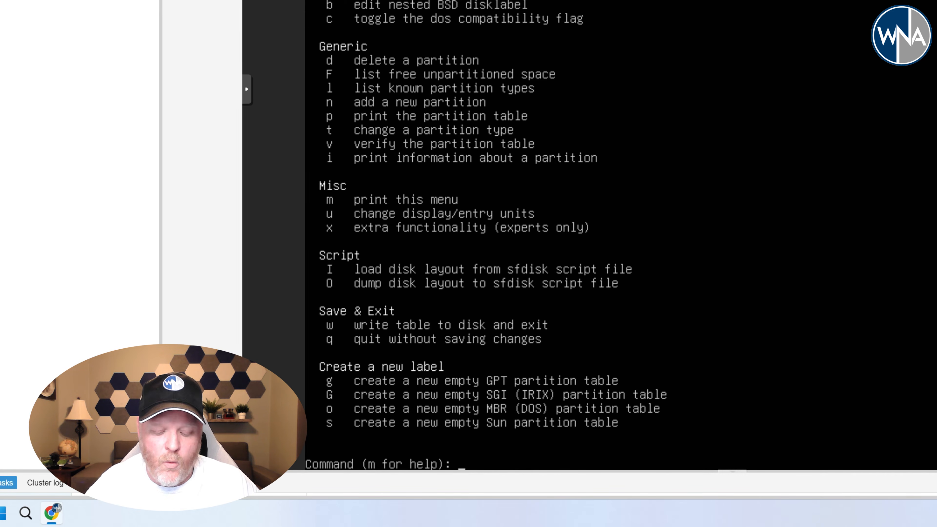
# Step: Add a new primary partition with the default partition number, first sector and last sector, and write the table to disk
pyautogui.write('n')
pyautogui.press('Return')
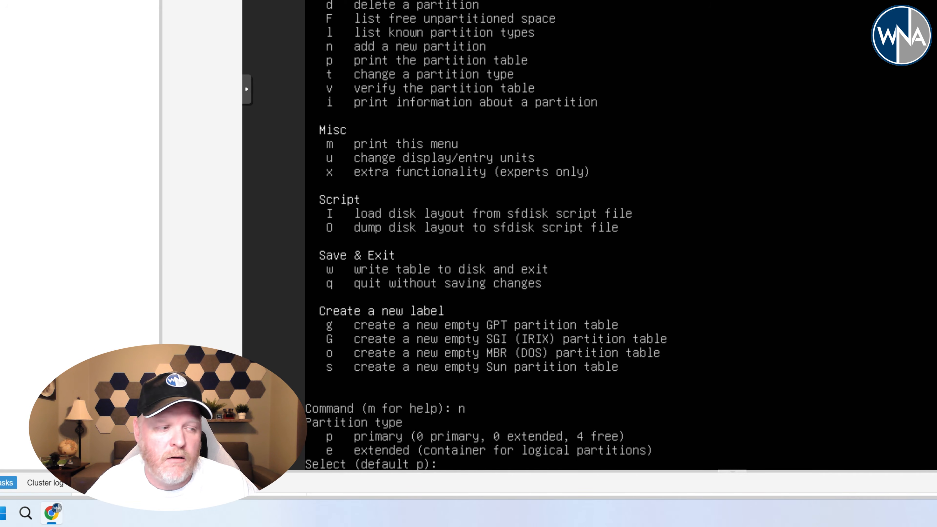
pyautogui.write('p')
pyautogui.press('Return')
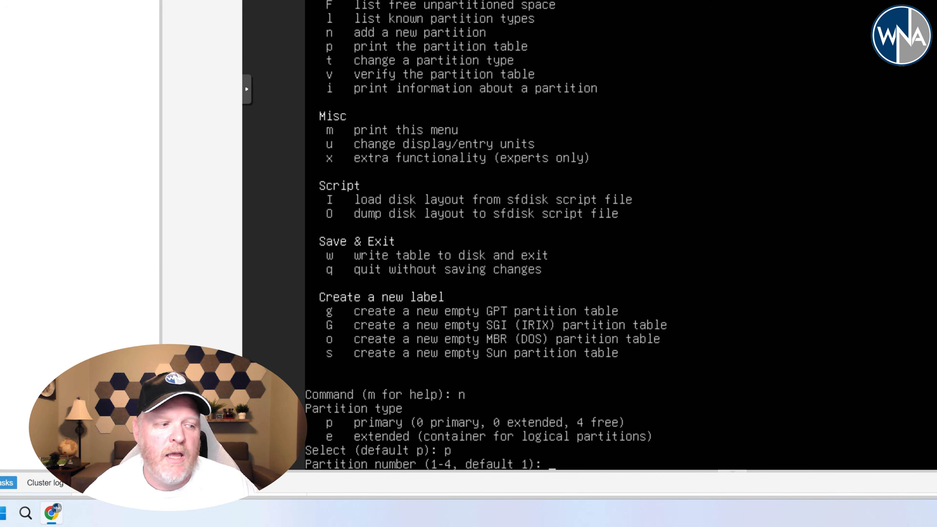
pyautogui.press('Return')
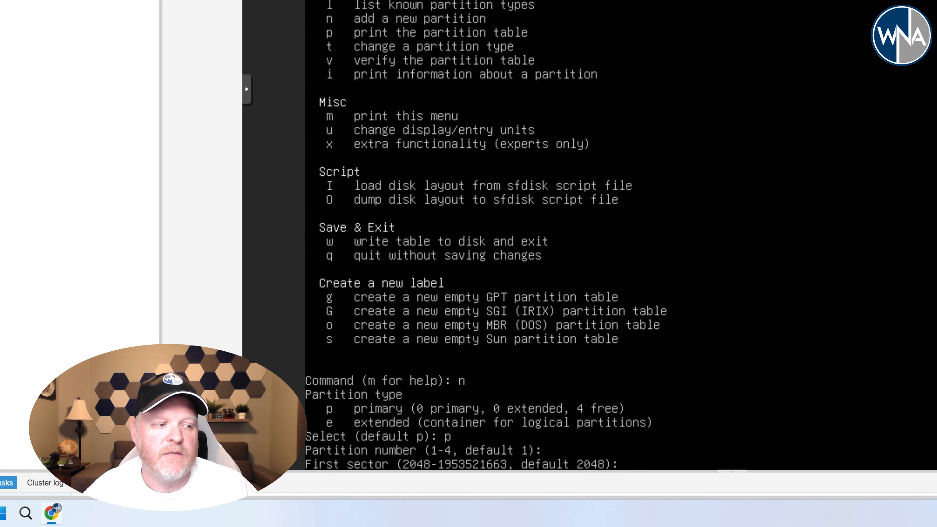
pyautogui.press('Return')
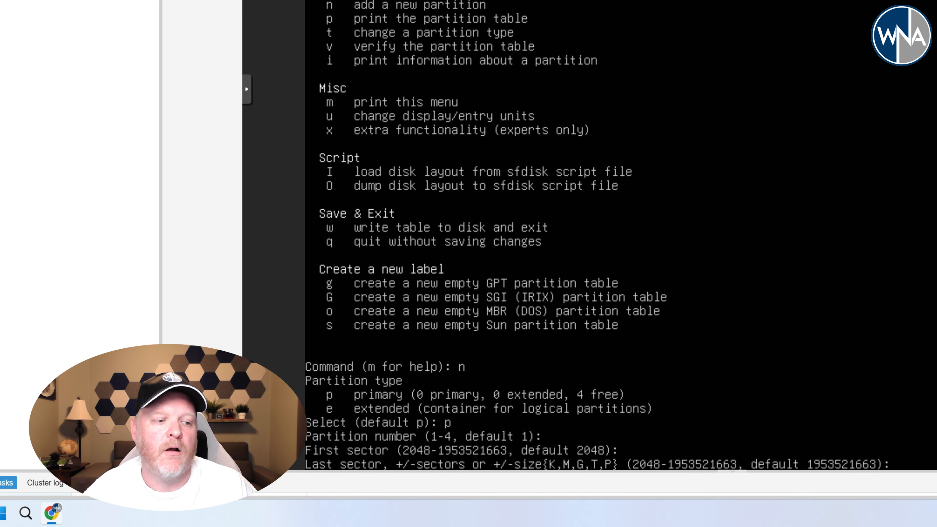
pyautogui.press('Return')
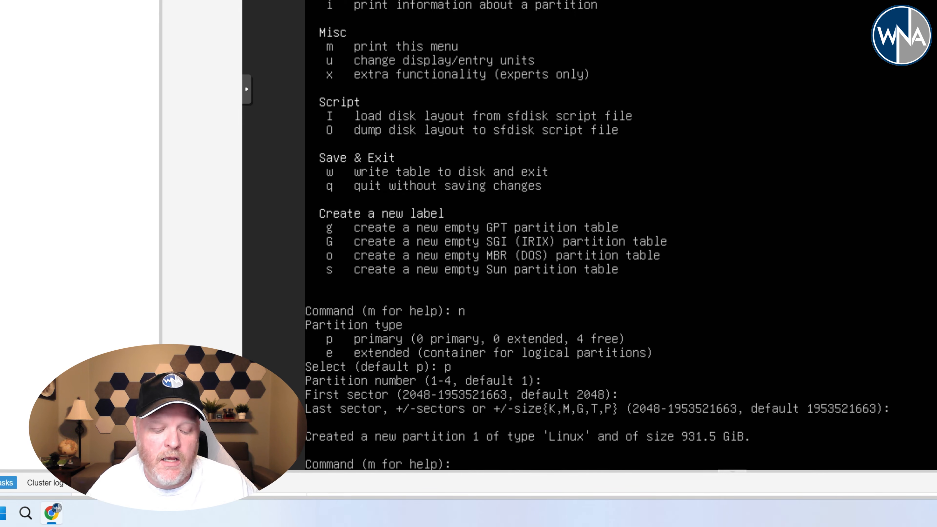
pyautogui.write('w')
pyautogui.press('Return')
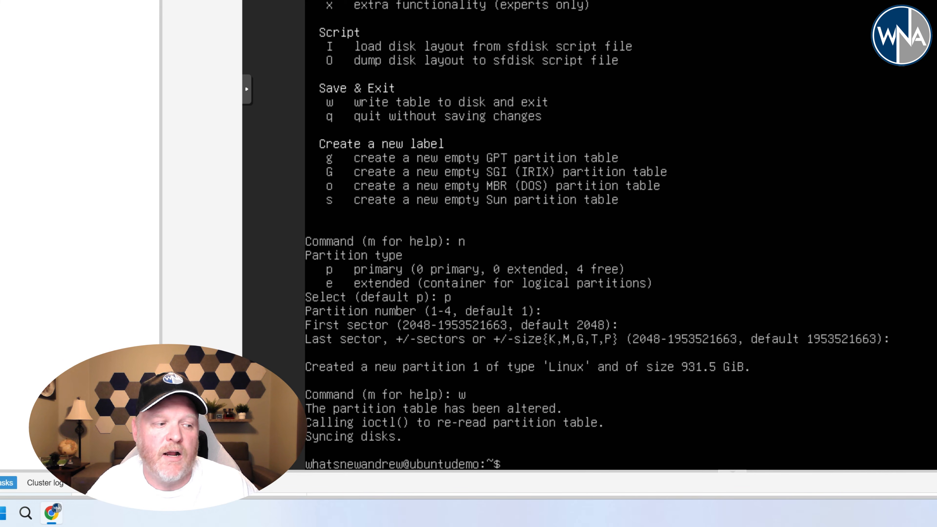
# Step: List the block devices with lsblk and format the new partition as ext4 by running sudo mkfs.ext4 /dev/sdb1
pyautogui.write('lsblk')
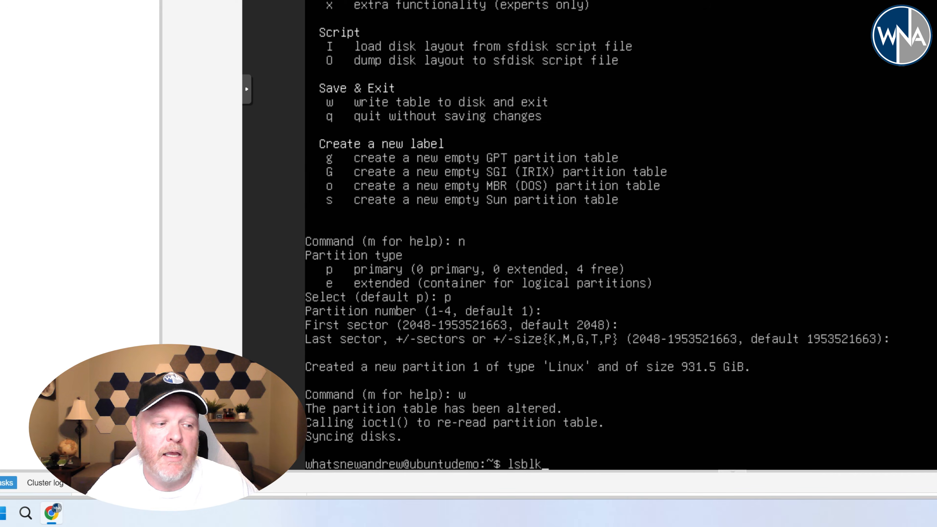
pyautogui.press('Return')
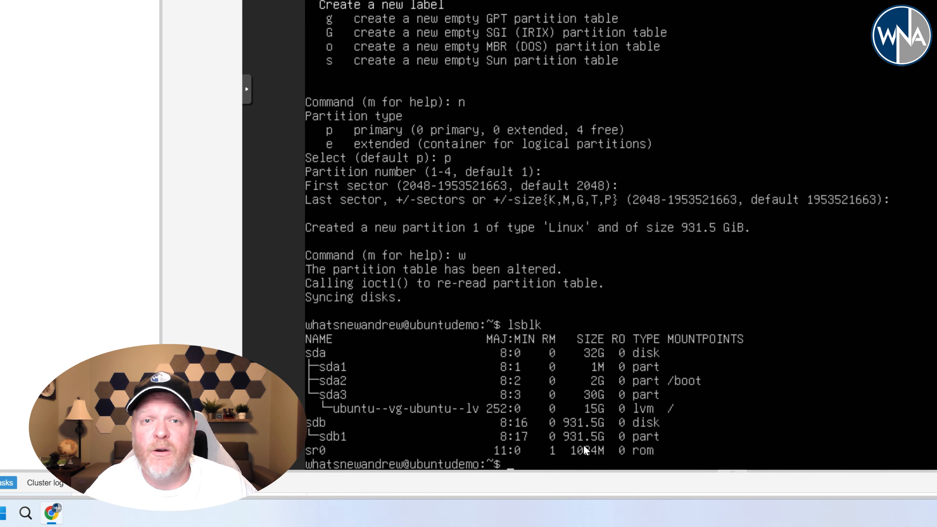
pyautogui.write('s')
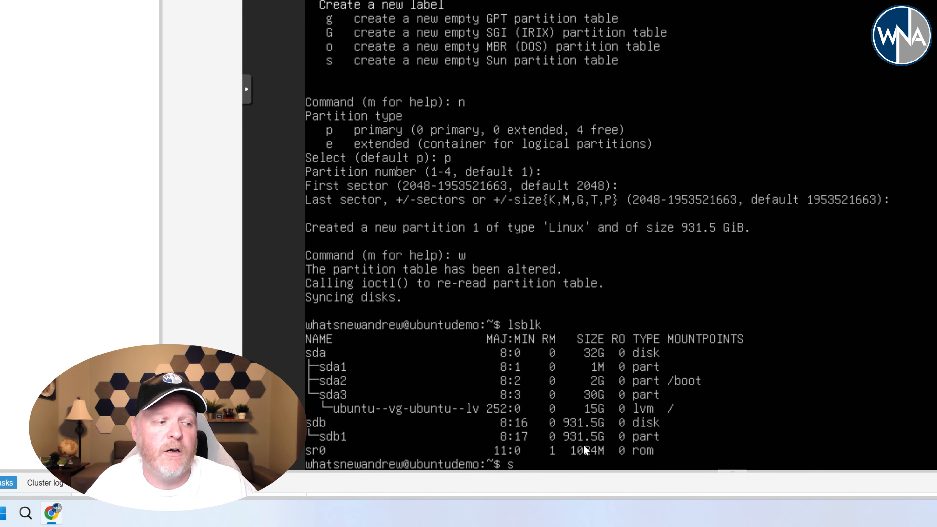
pyautogui.write('udo ')
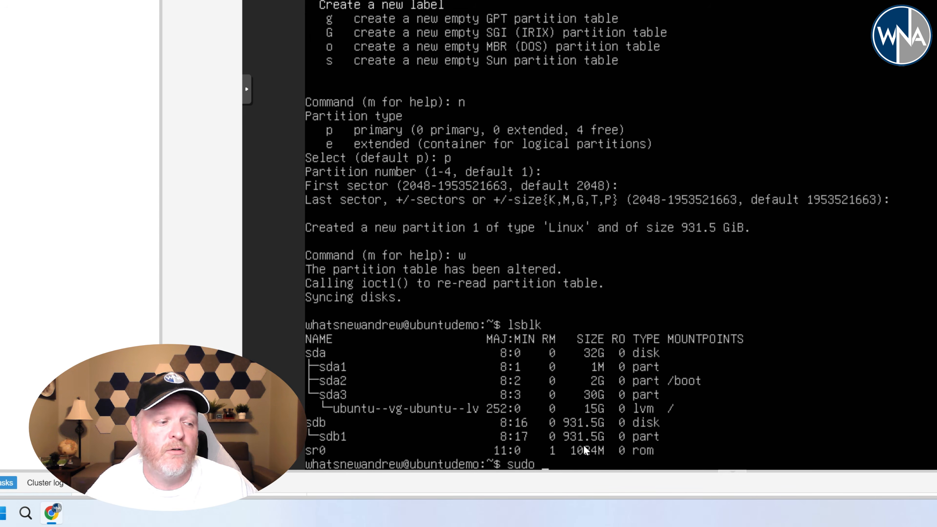
pyautogui.write('mkfs.ext4')
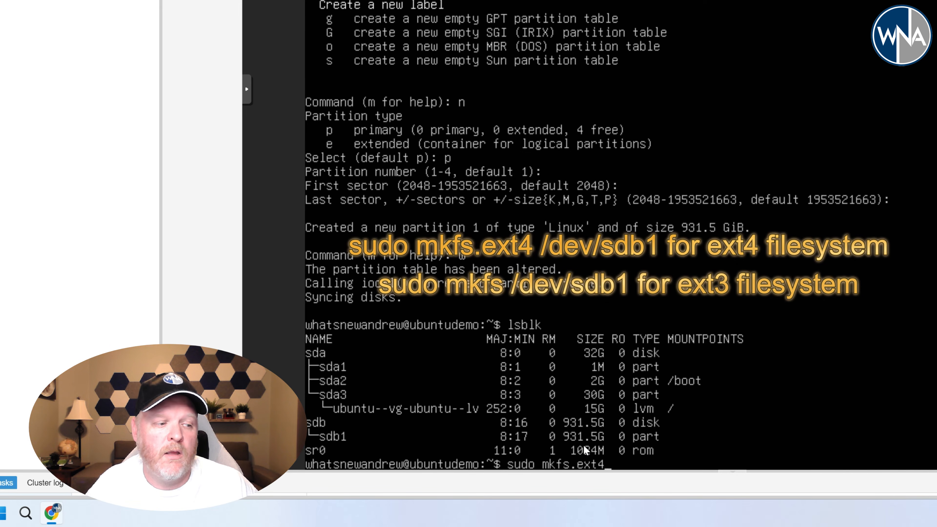
pyautogui.write('/')
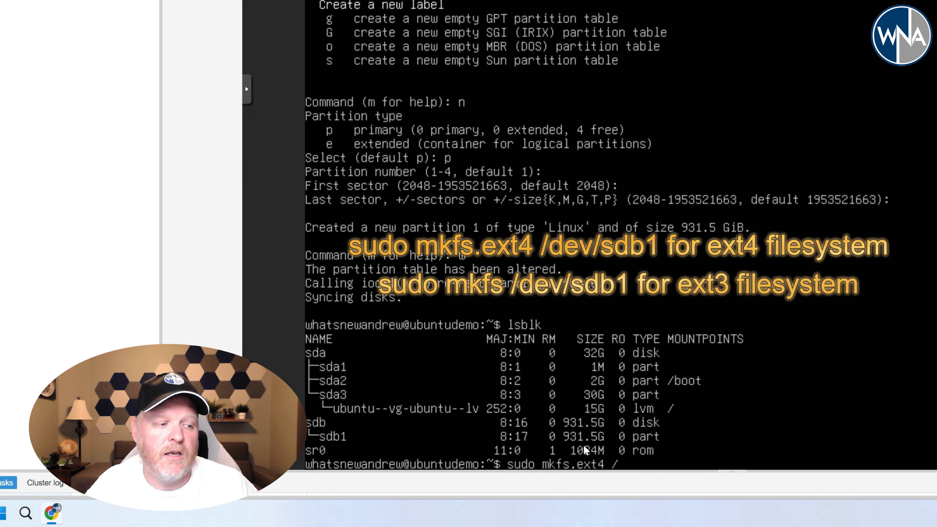
pyautogui.write('dev/s')
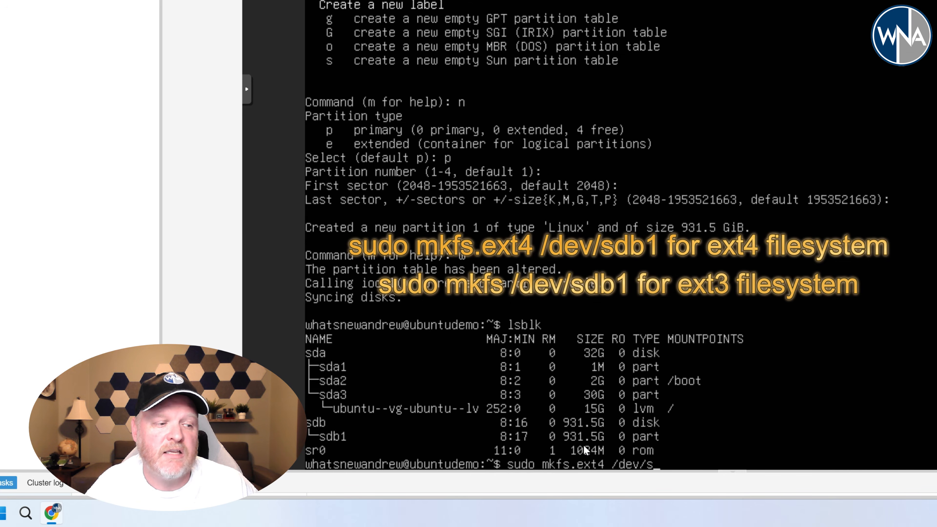
pyautogui.write('db1')
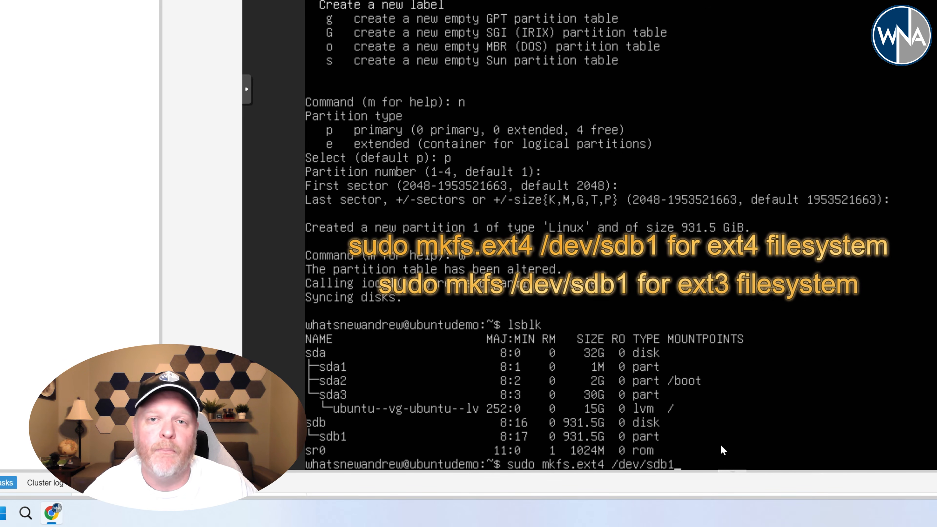
pyautogui.press('Return')
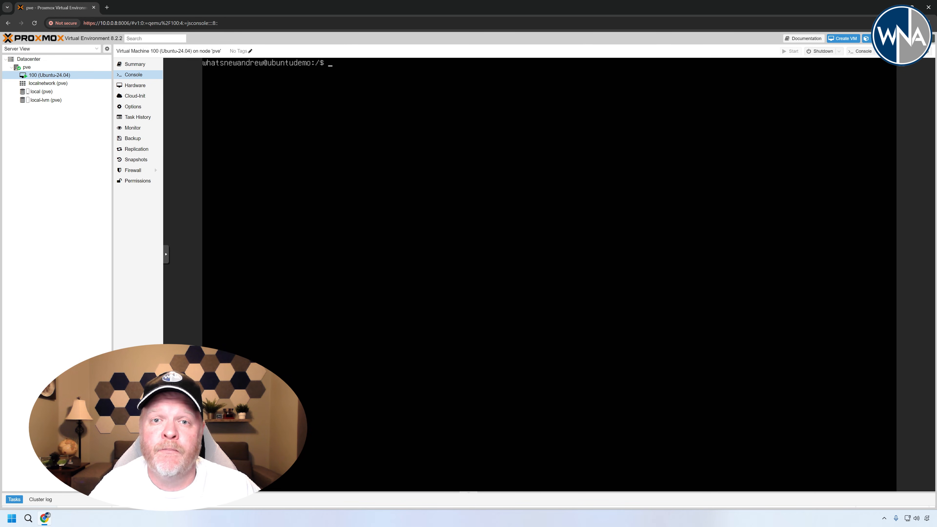
# Step: Create the mount directory with sudo mkdir /media/usb and check its disk space with df -h /media/usb/
pyautogui.write('sudo mkdir /media/usb')
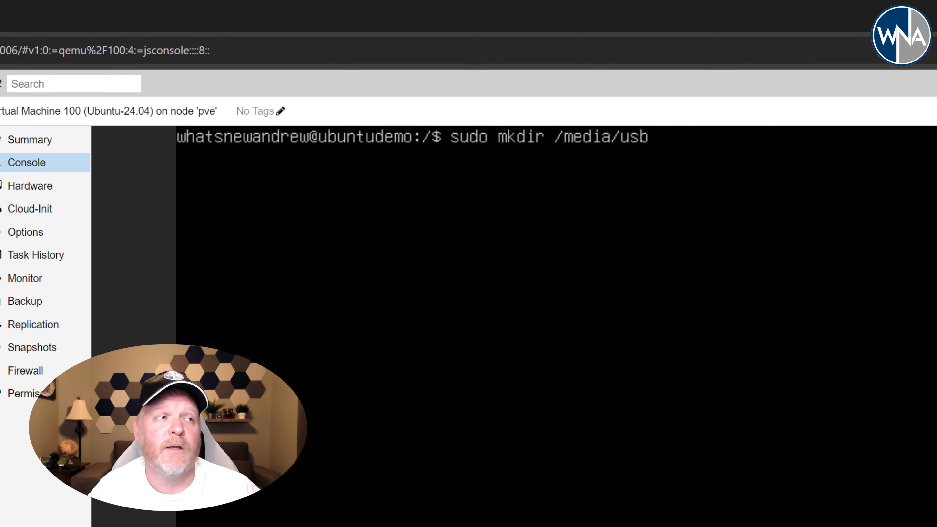
pyautogui.press('Return')
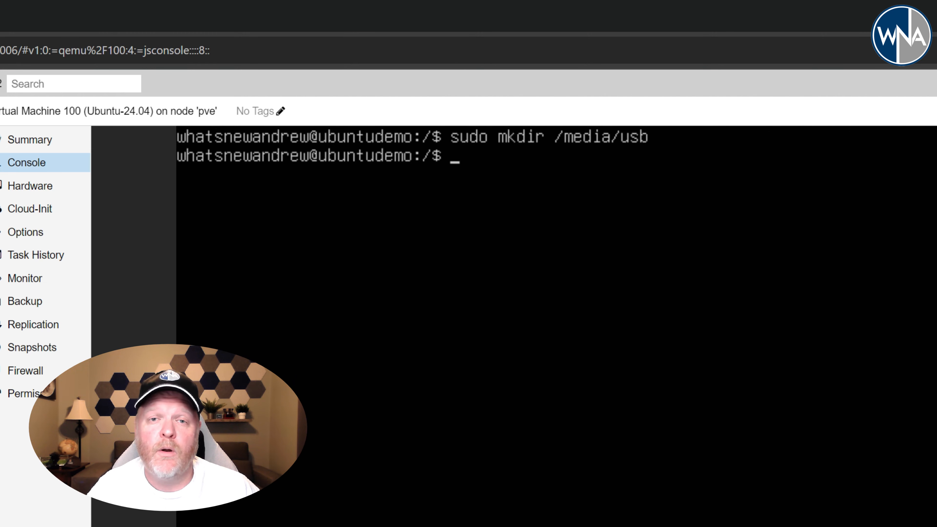
pyautogui.write('df')
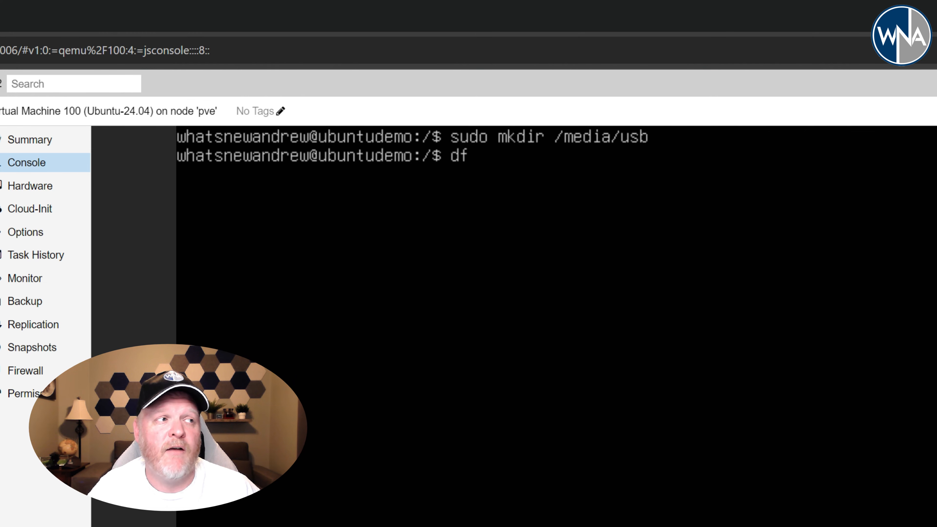
pyautogui.write(' -h /me')
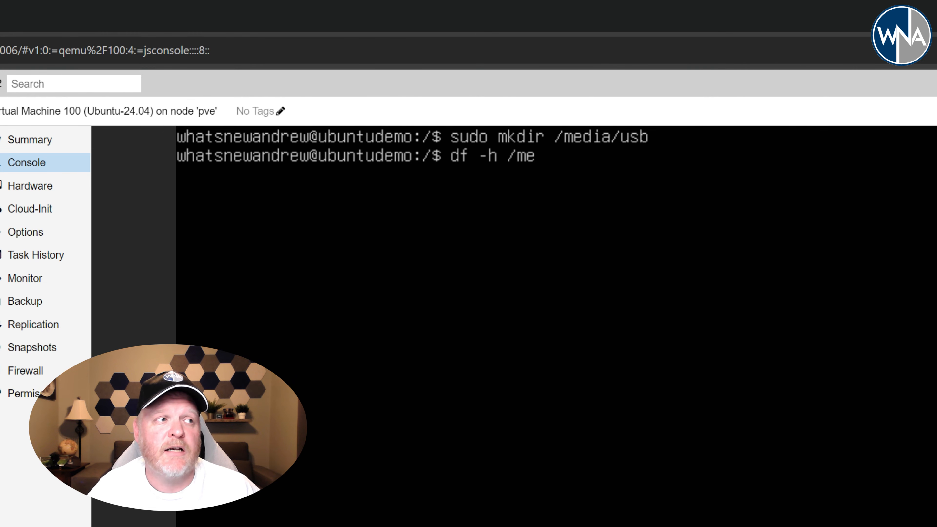
pyautogui.press('Tab')
pyautogui.write('us')
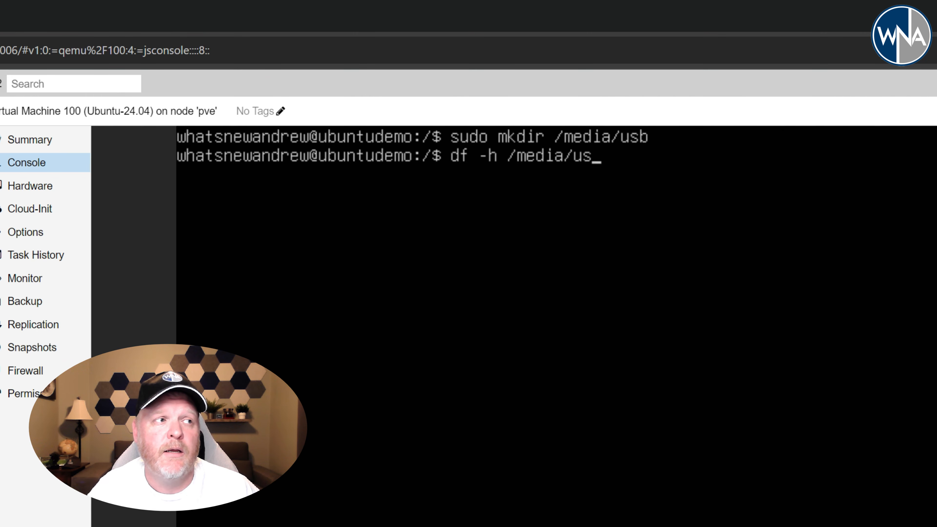
pyautogui.press('Tab')
pyautogui.press('Return')
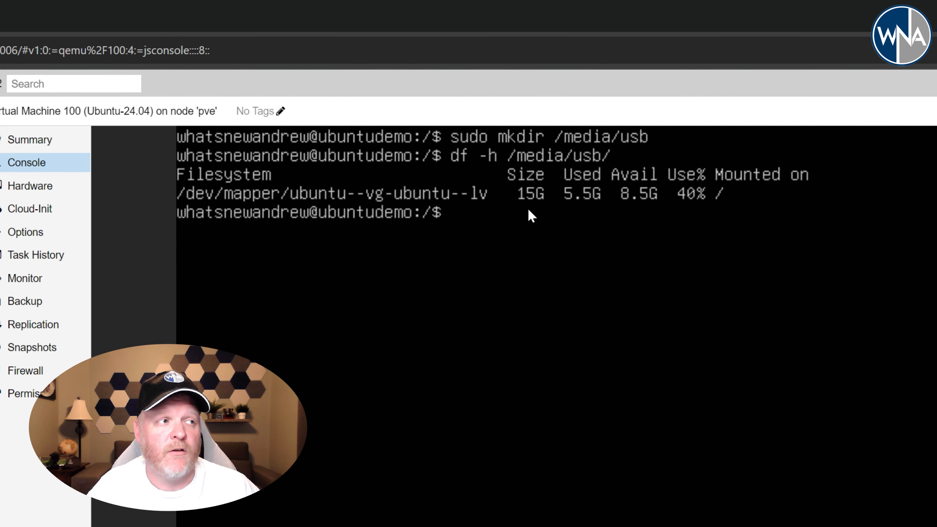
# Step: Open /etc/fstab with sudo nano and place the cursor on an empty line below the /swap.img entry
pyautogui.write('sudo')
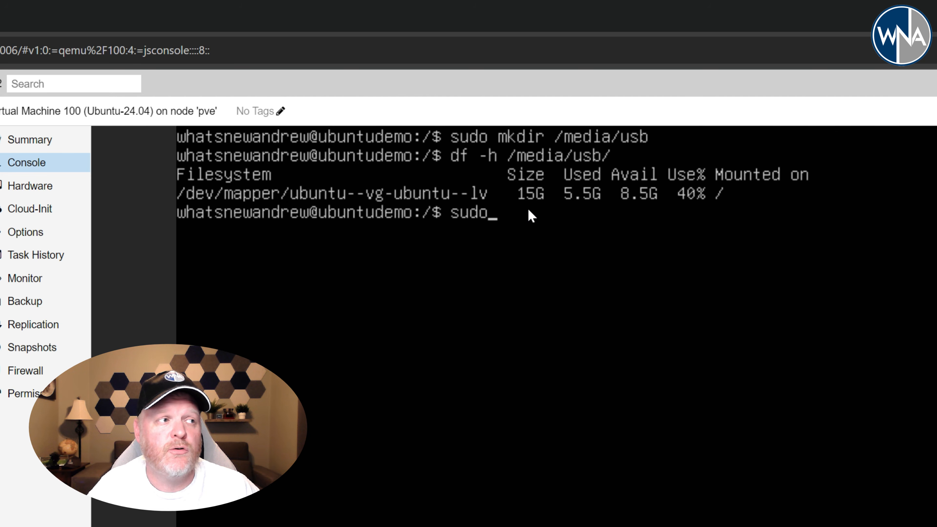
pyautogui.write(' nano /e')
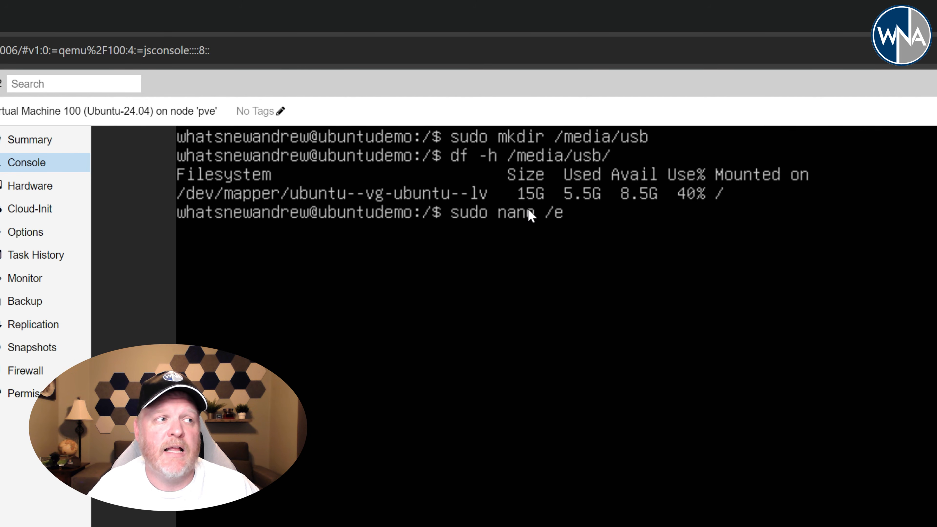
pyautogui.write('tc/fstab')
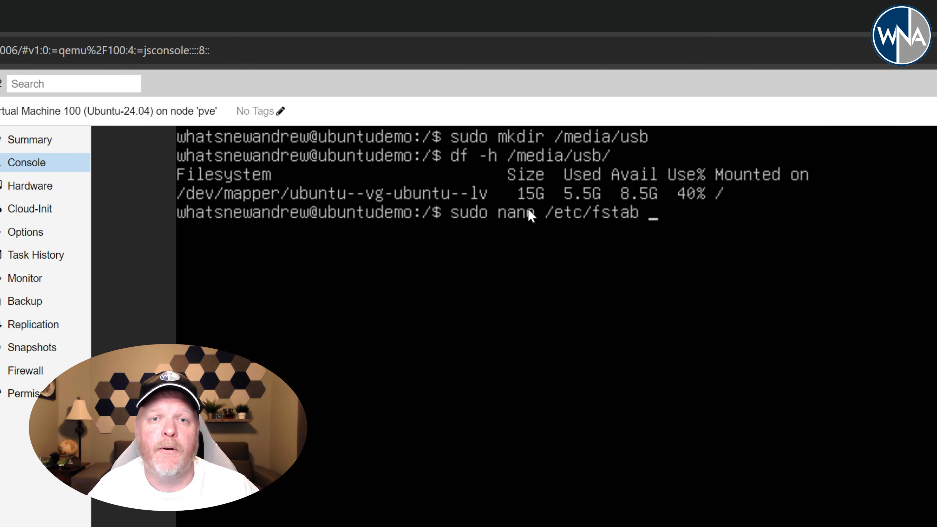
pyautogui.press('Return')
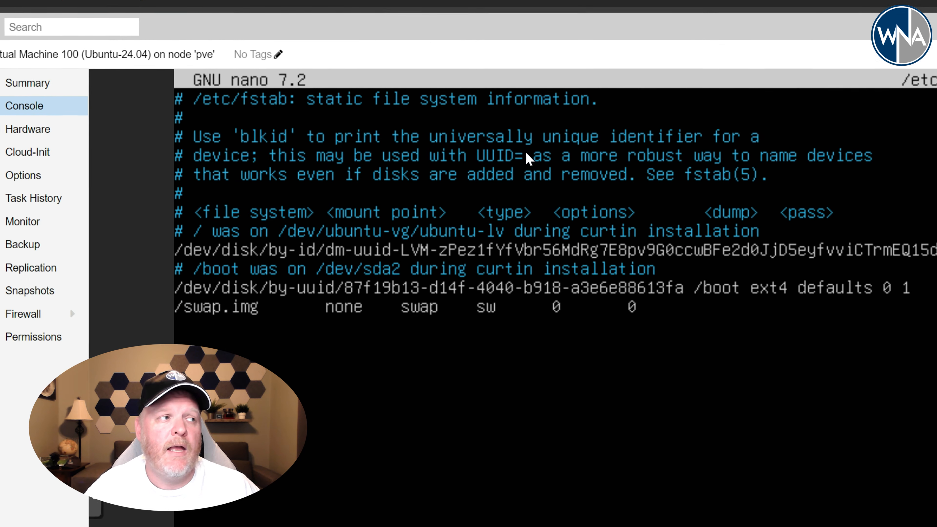
pyautogui.press('Down')
pyautogui.press('Down')
pyautogui.press('Down')
pyautogui.press('Down')
pyautogui.press('Down')
pyautogui.press('Down')
pyautogui.press('Down')
pyautogui.press('Down')
pyautogui.press('Down')
pyautogui.press('Down')
pyautogui.press('Down')
pyautogui.press('Down')
pyautogui.press('Down')
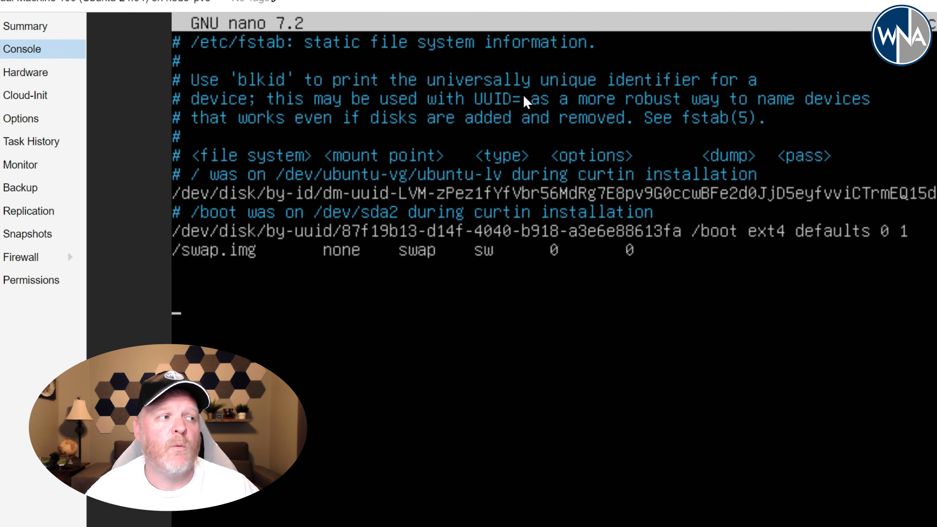
pyautogui.press('Up')
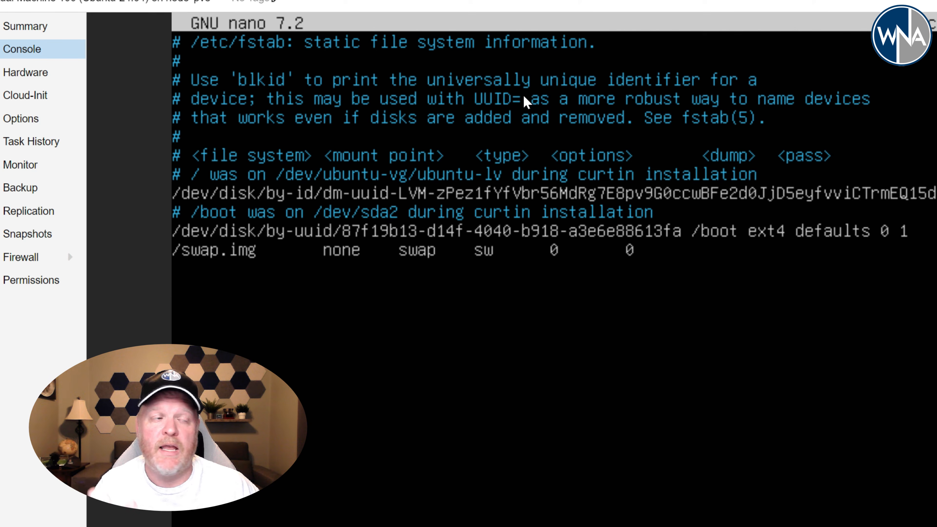
# Step: Add the mount entry /dev/sdb1 /media/usb ext4 defaults 0 0 at the end of /etc/fstab
pyautogui.write('/')
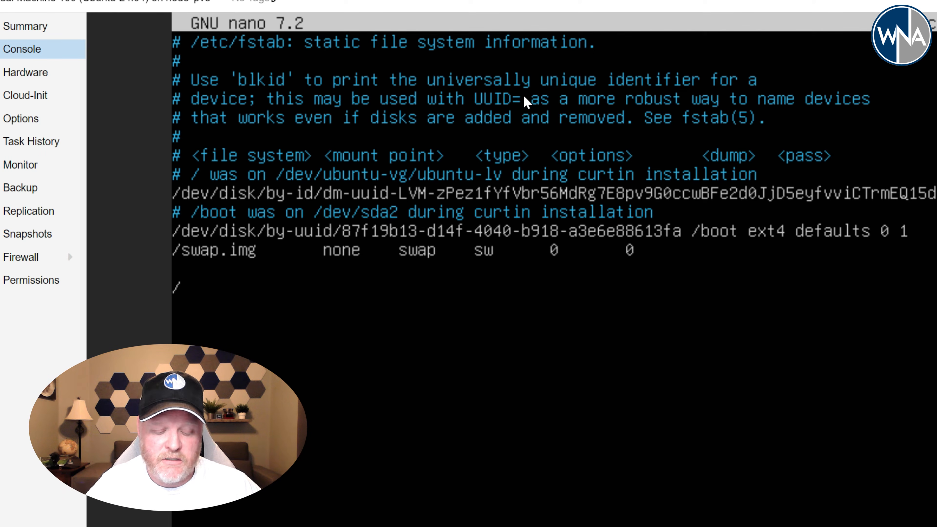
pyautogui.write('dev/sd')
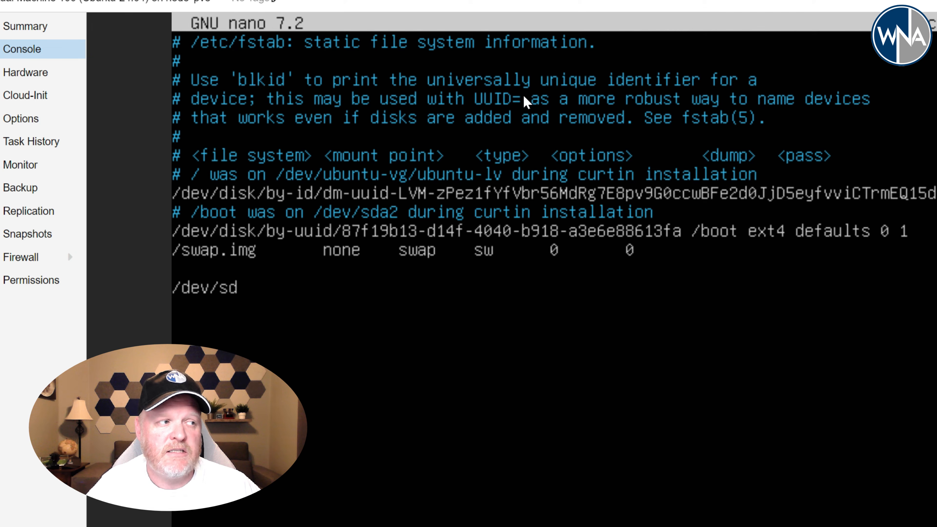
pyautogui.write('b1')
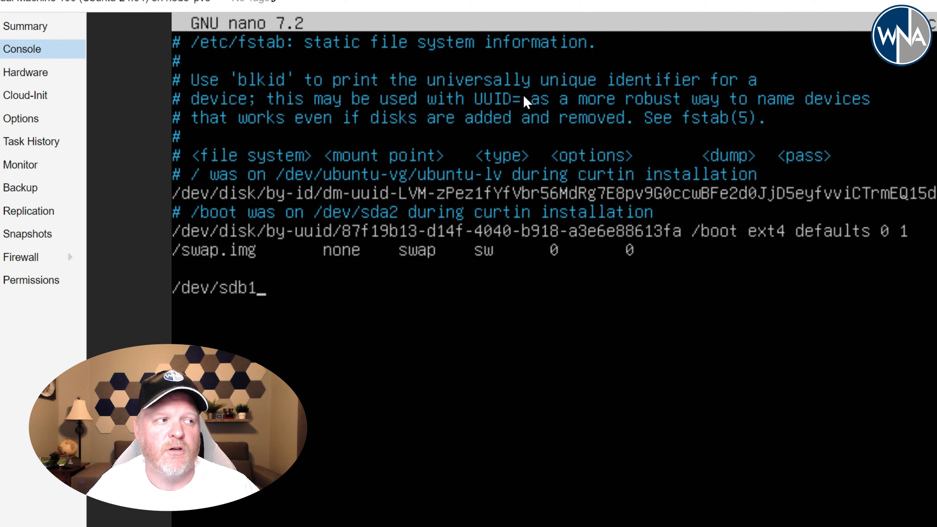
pyautogui.write(' /')
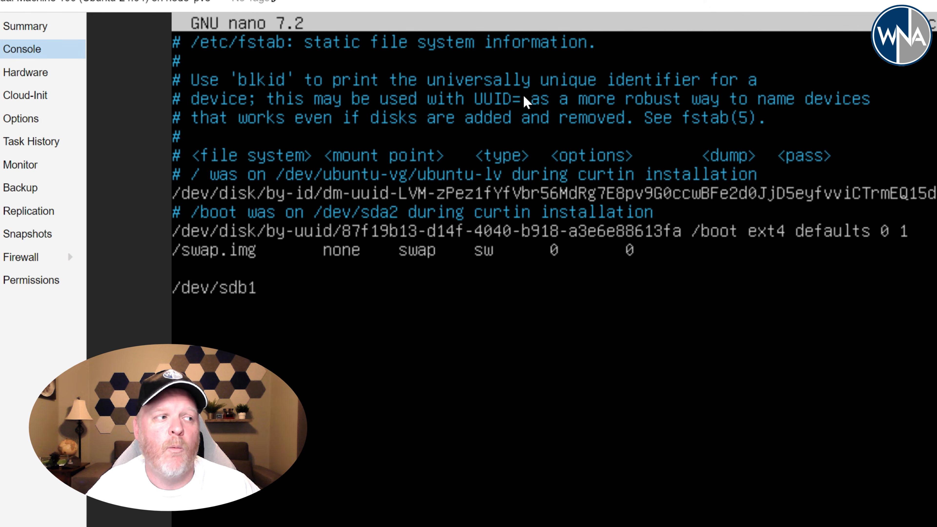
pyautogui.write('m')
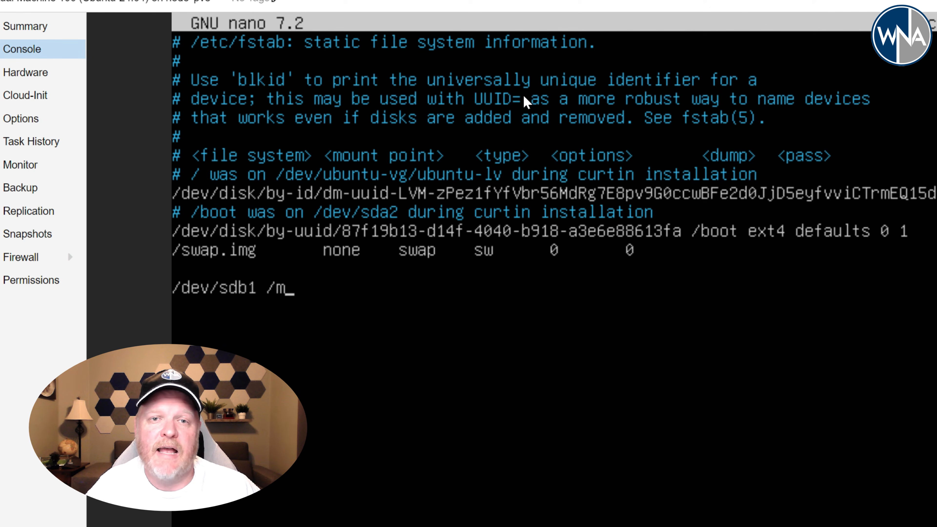
pyautogui.write('edia/usb')
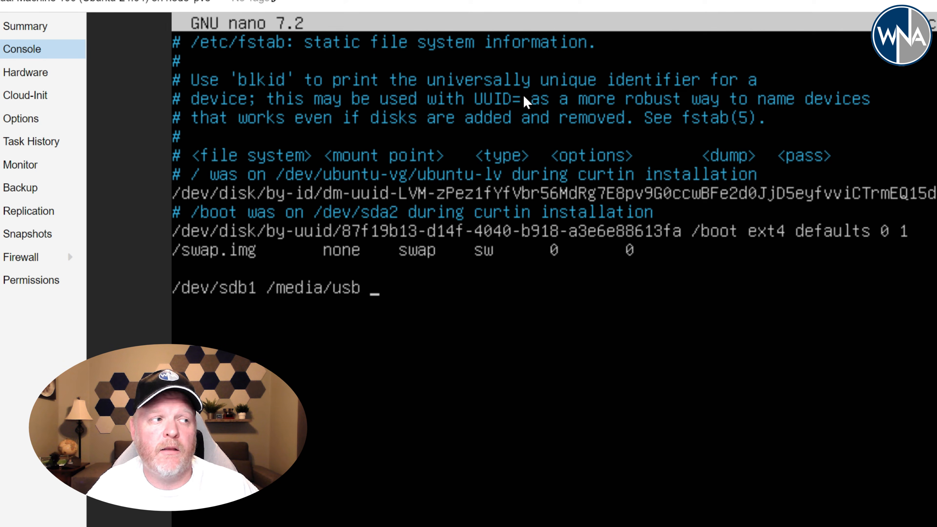
pyautogui.write(' ext')
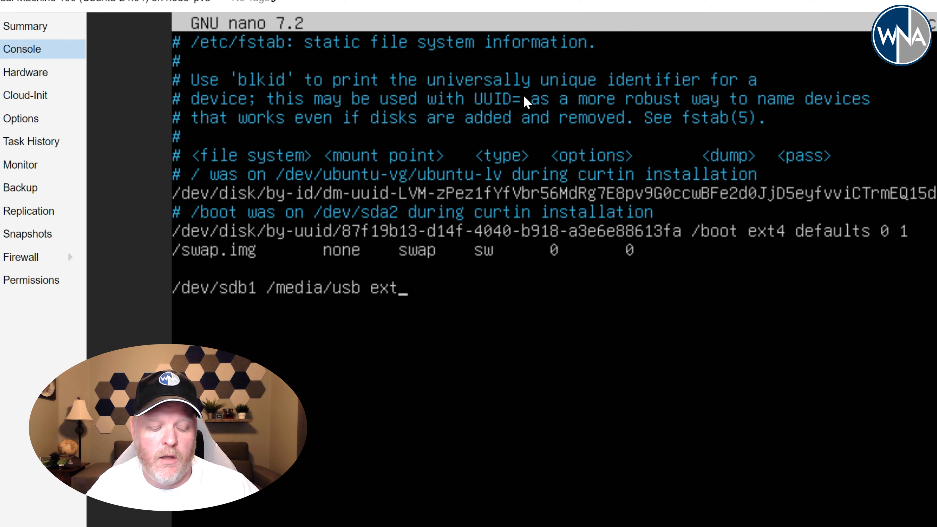
pyautogui.write('4')
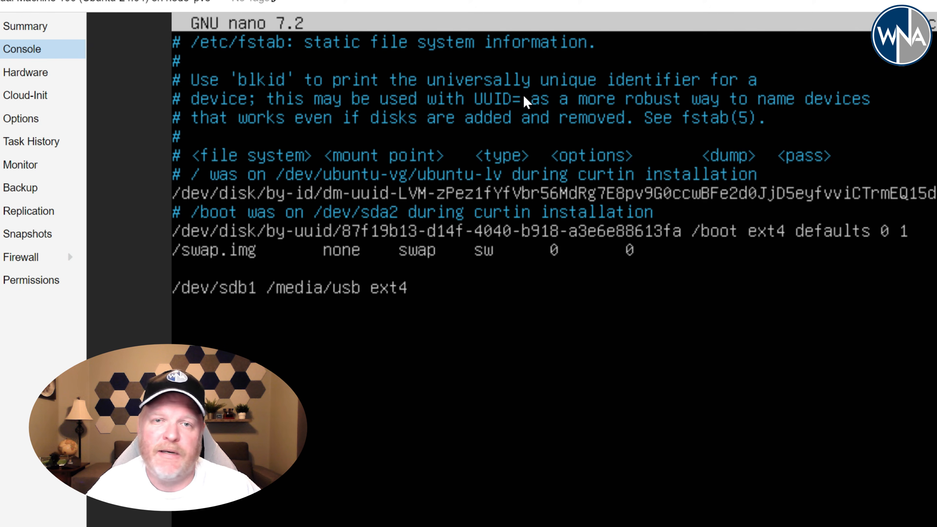
pyautogui.write(' de')
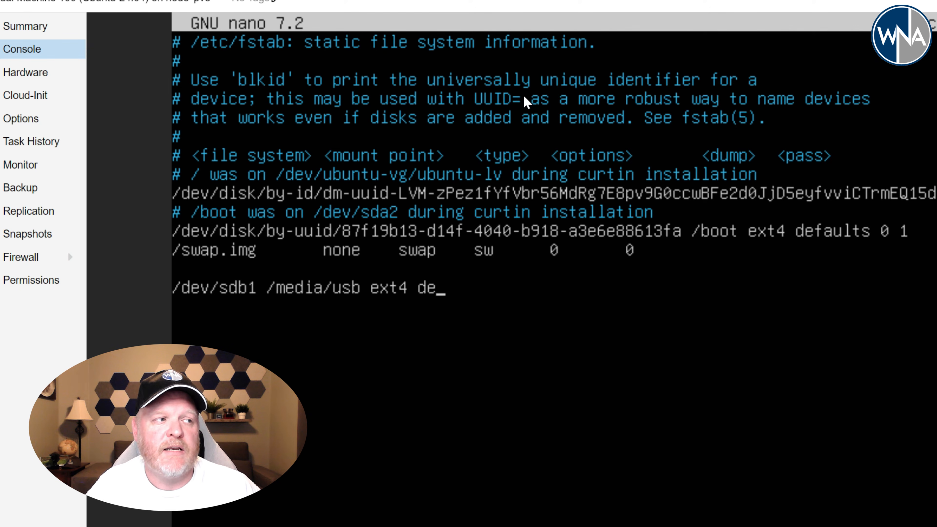
pyautogui.write('faults 0')
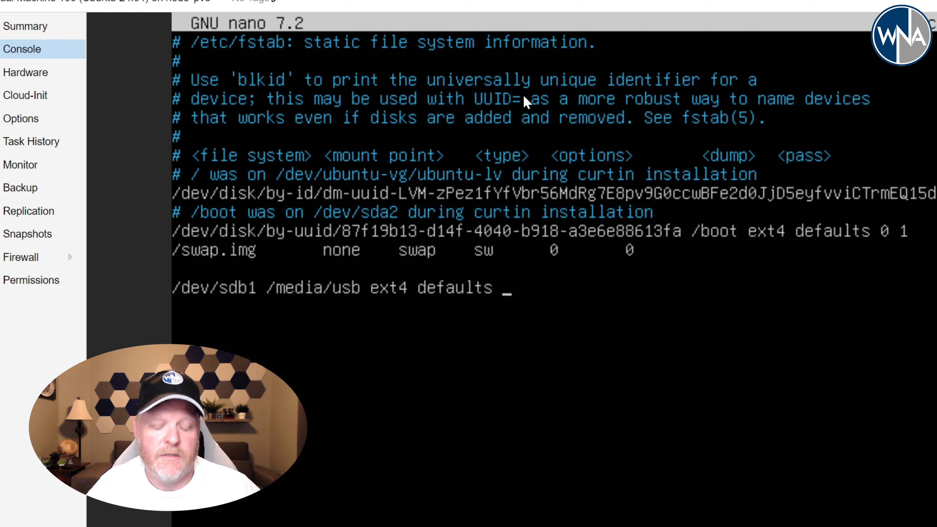
pyautogui.write(' 0')
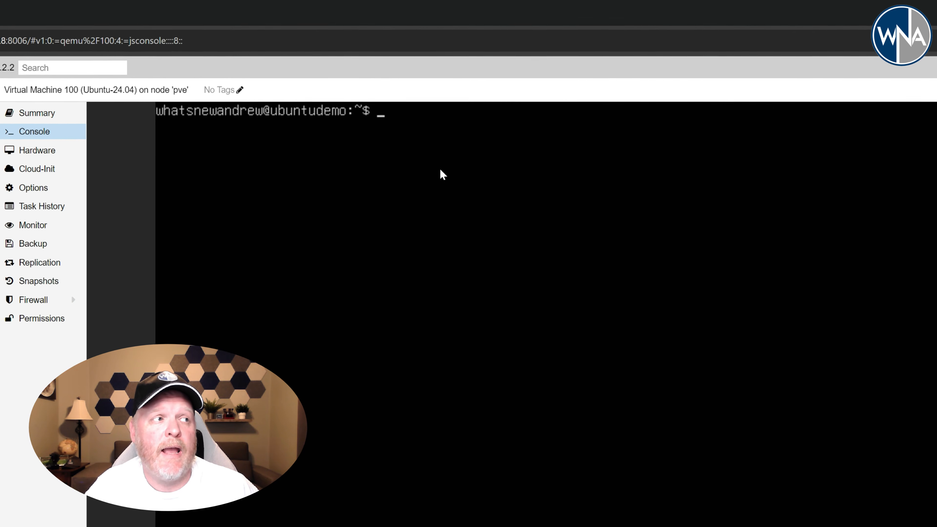
# Step: Check which filesystem is mounted at the USB directory by running df -h /media/usb
pyautogui.write('df')
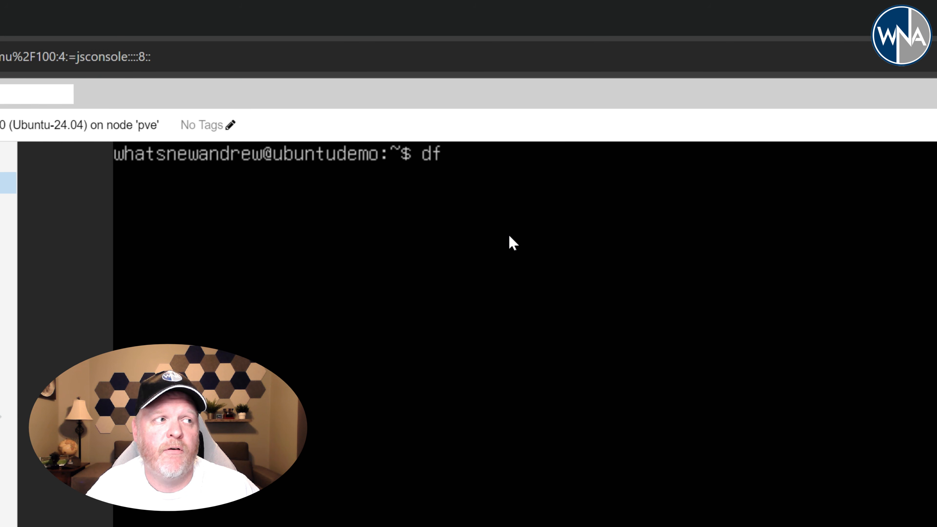
pyautogui.write(' -h ')
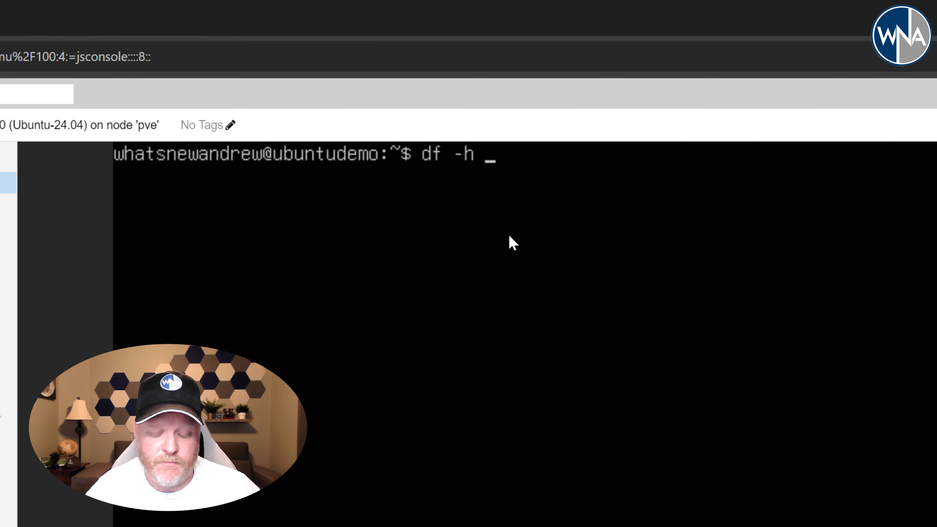
pyautogui.write('/me')
pyautogui.press('Tab')
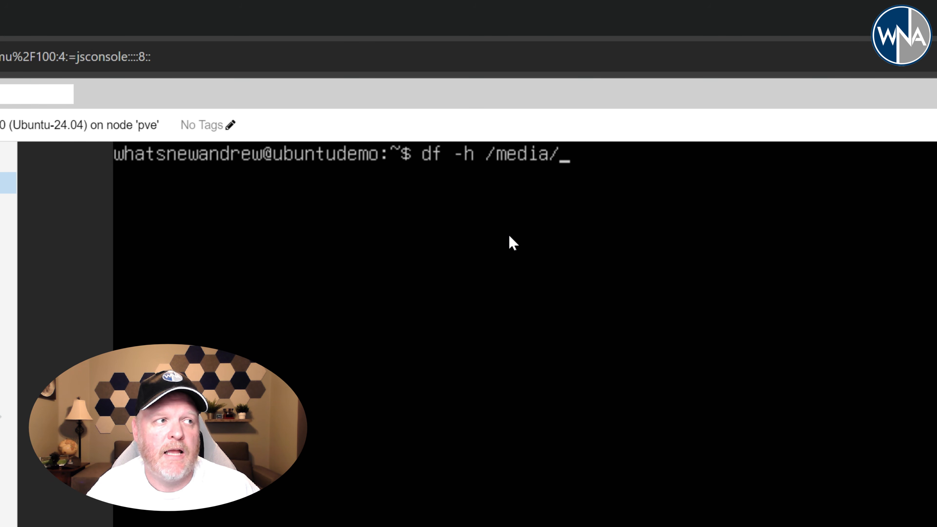
pyautogui.write('usb')
pyautogui.press('Return')
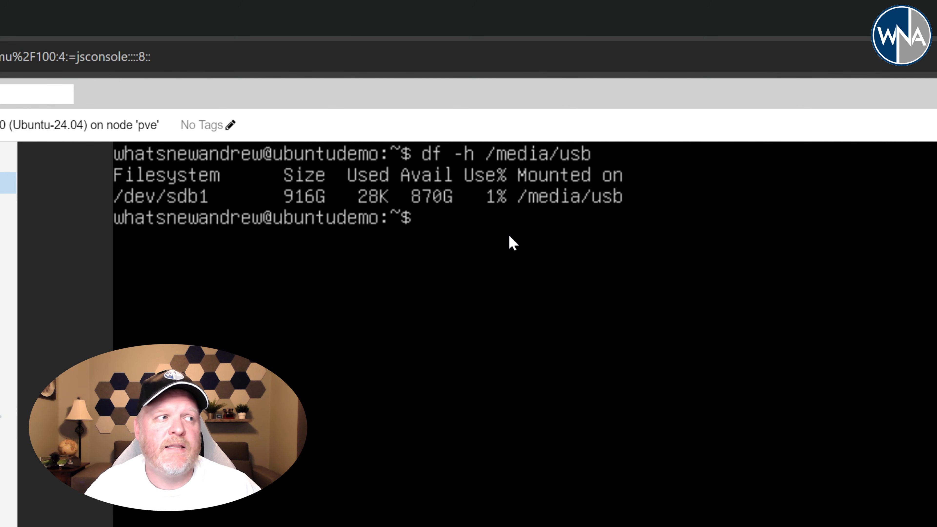